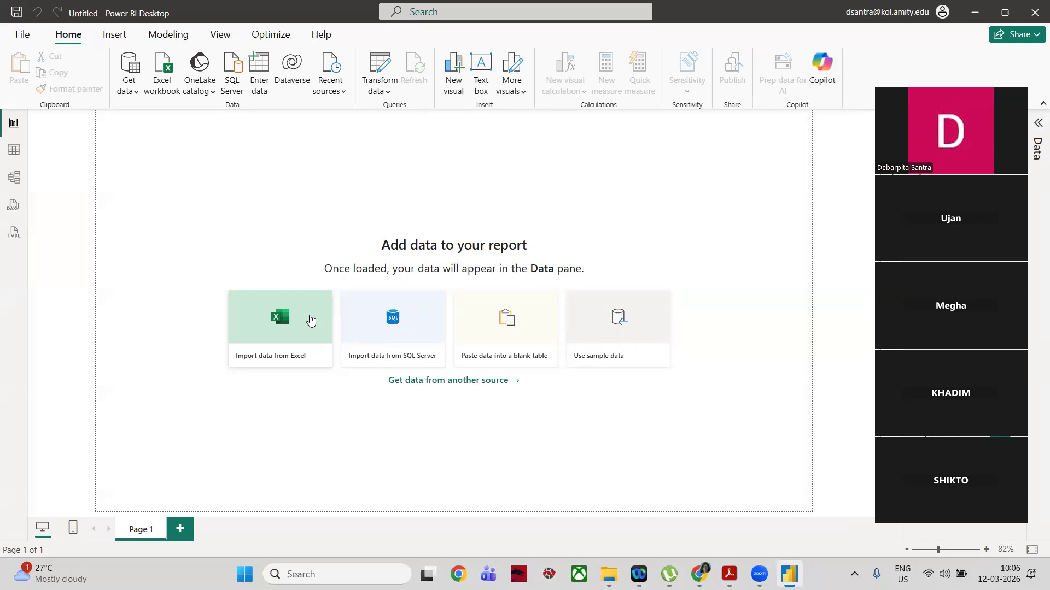
Step: Load Retail_Sales_Raw_Data_1 from the Data Visualization folder into the report and open it in the Power Query Editor
click(309, 315)
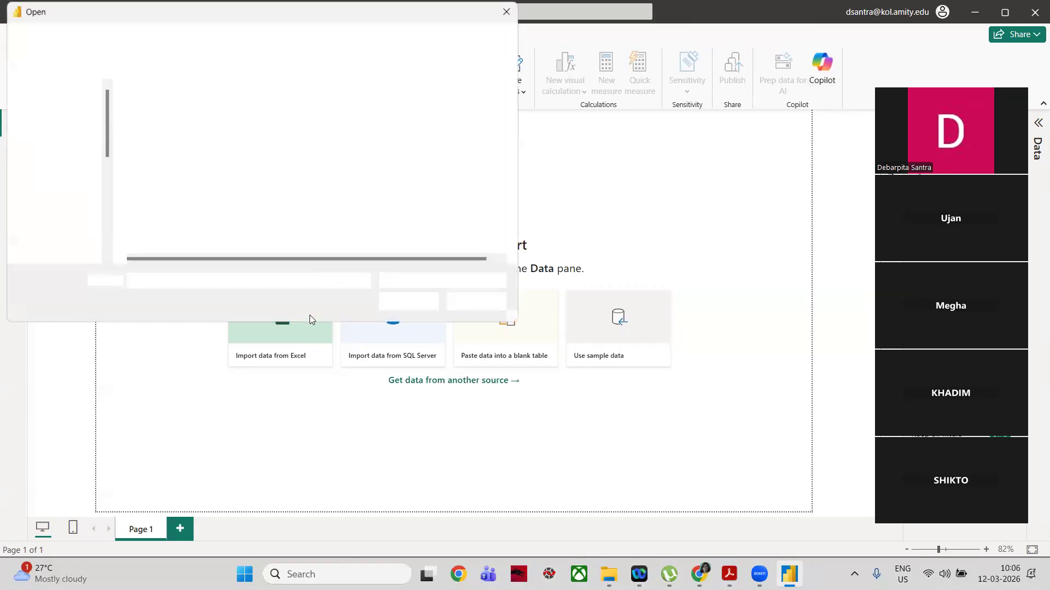
click(479, 287)
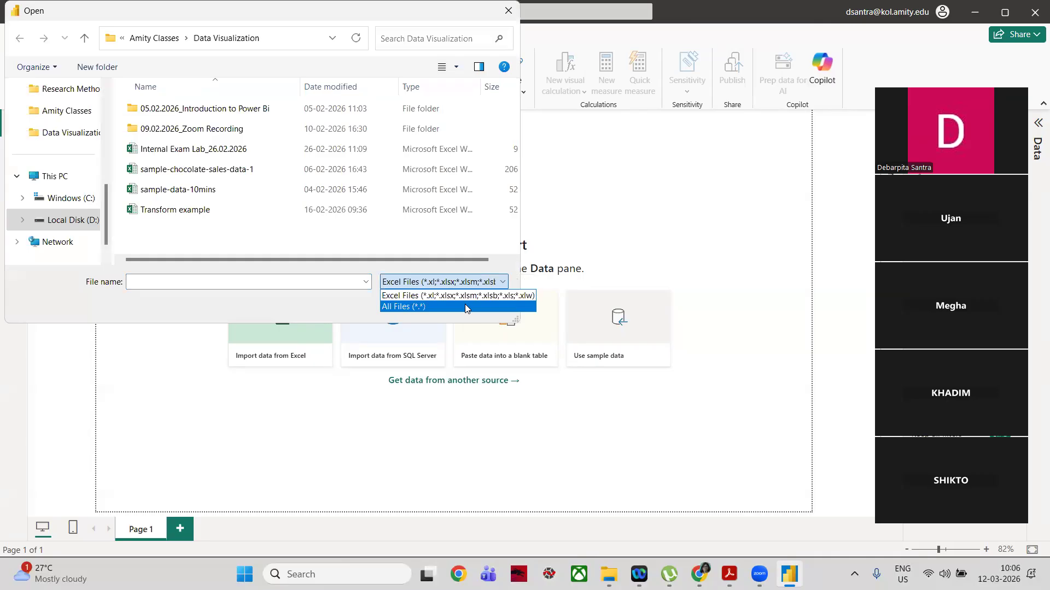
click(464, 307)
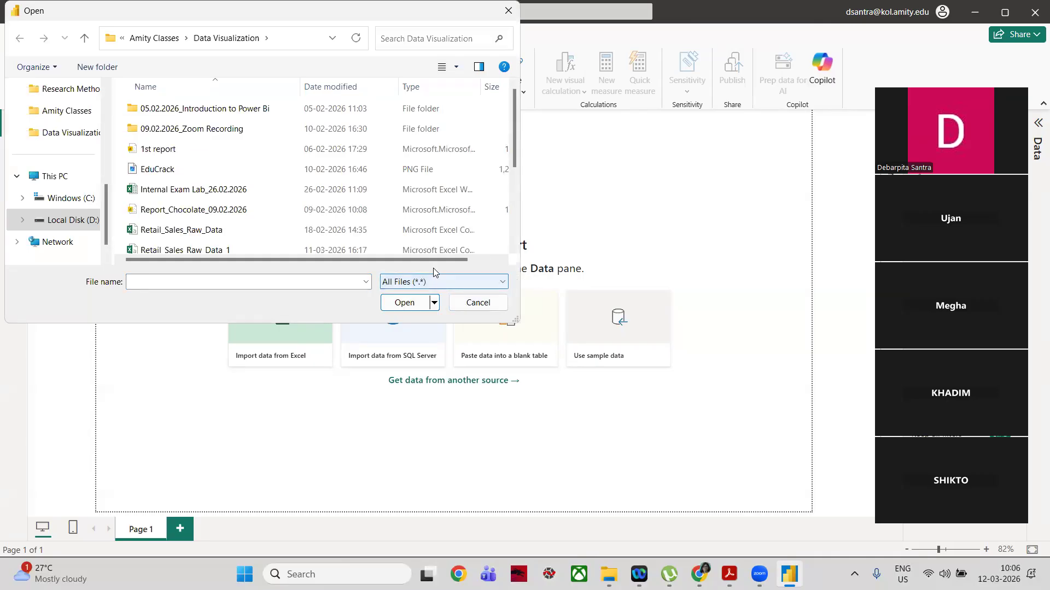
click(421, 250)
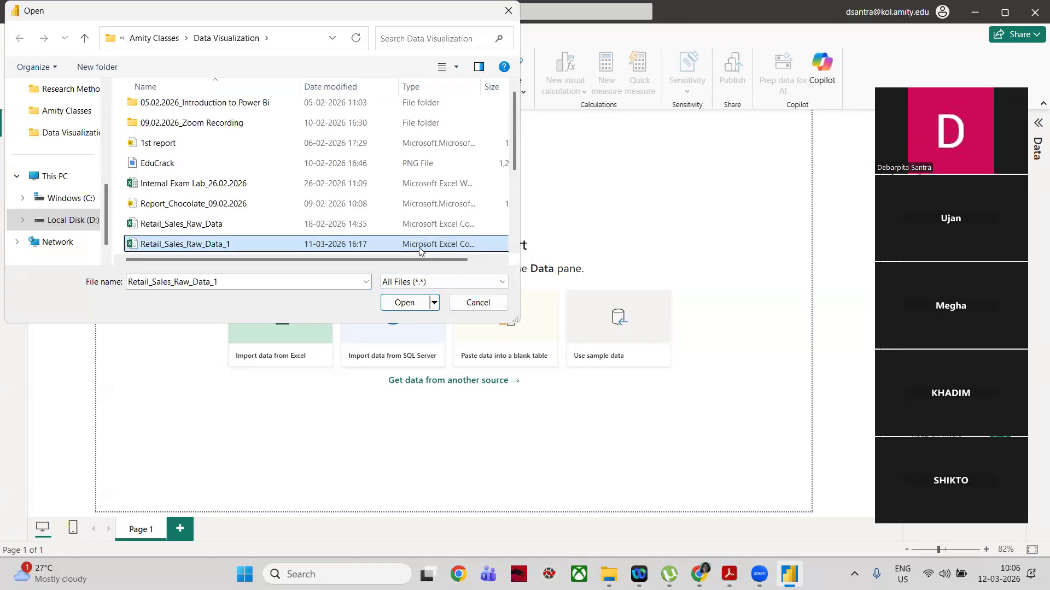
click(404, 302)
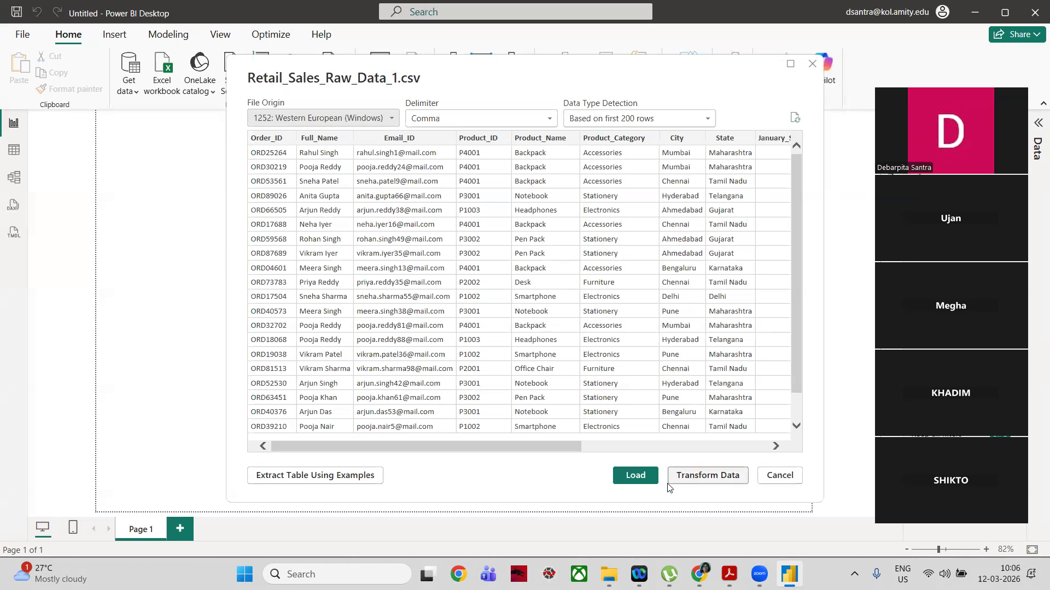
click(643, 480)
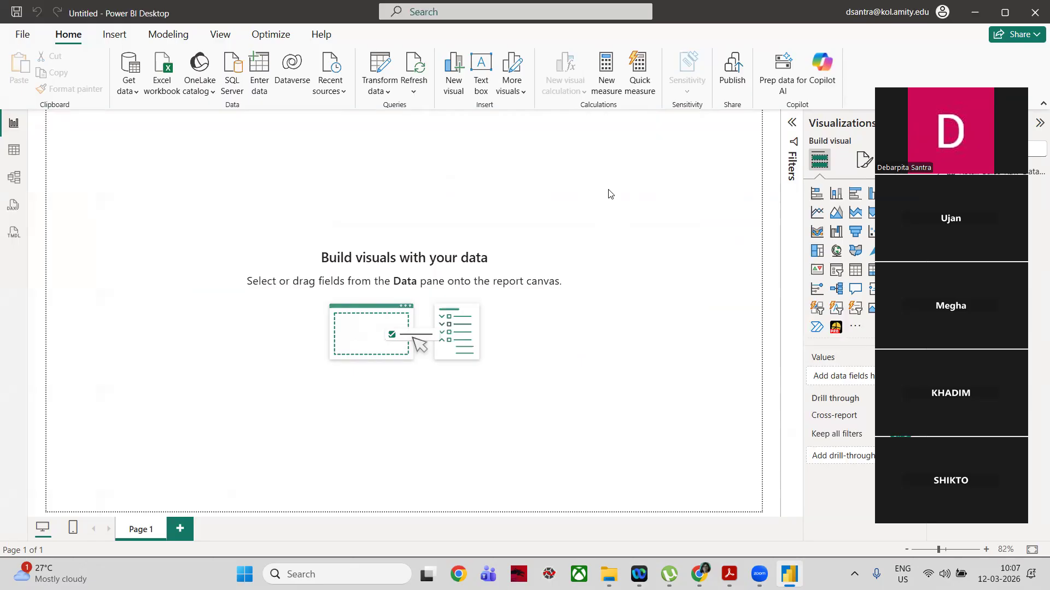
click(381, 83)
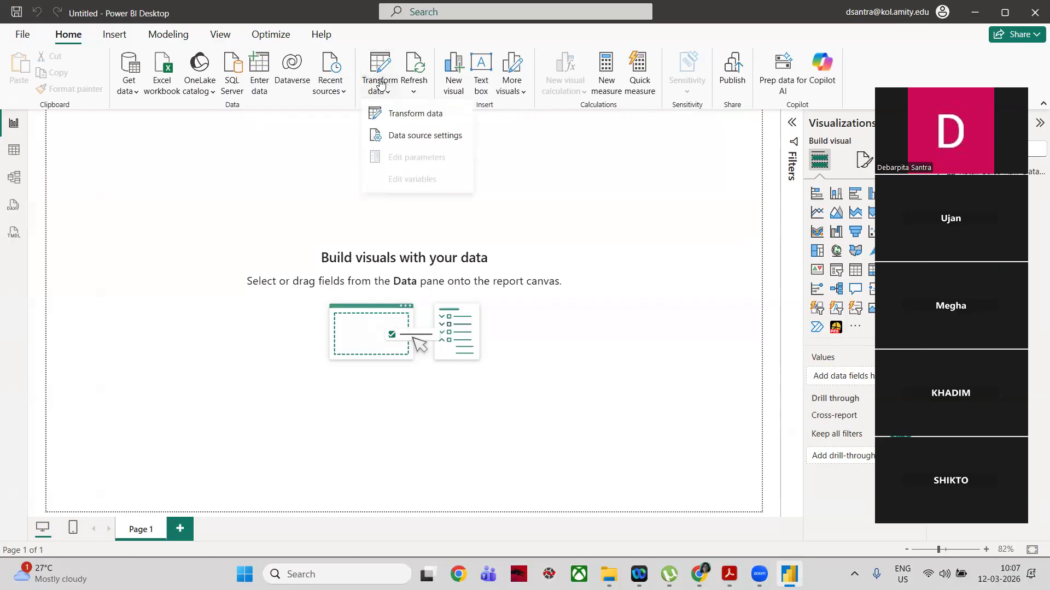
click(404, 115)
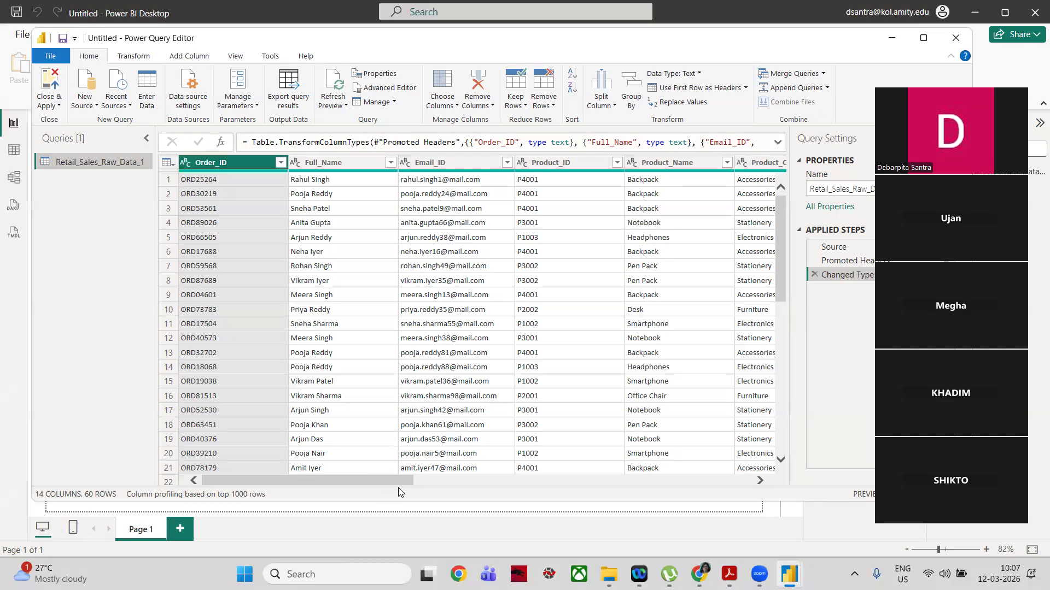
Step: Review the table's columns from Order_ID through June_Sales and return to the first column
click(760, 481)
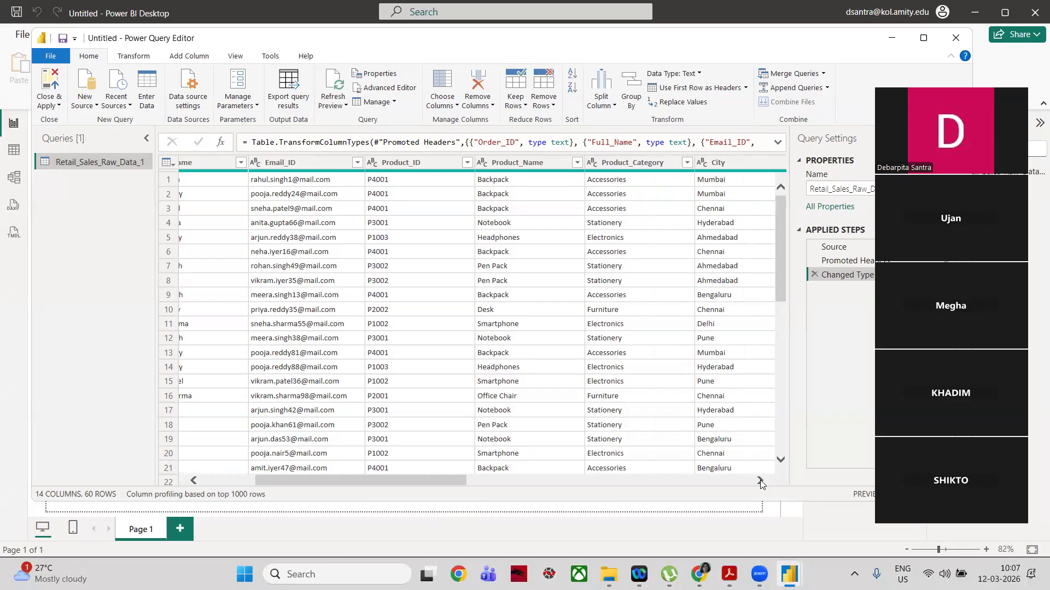
click(760, 481)
click(760, 481)
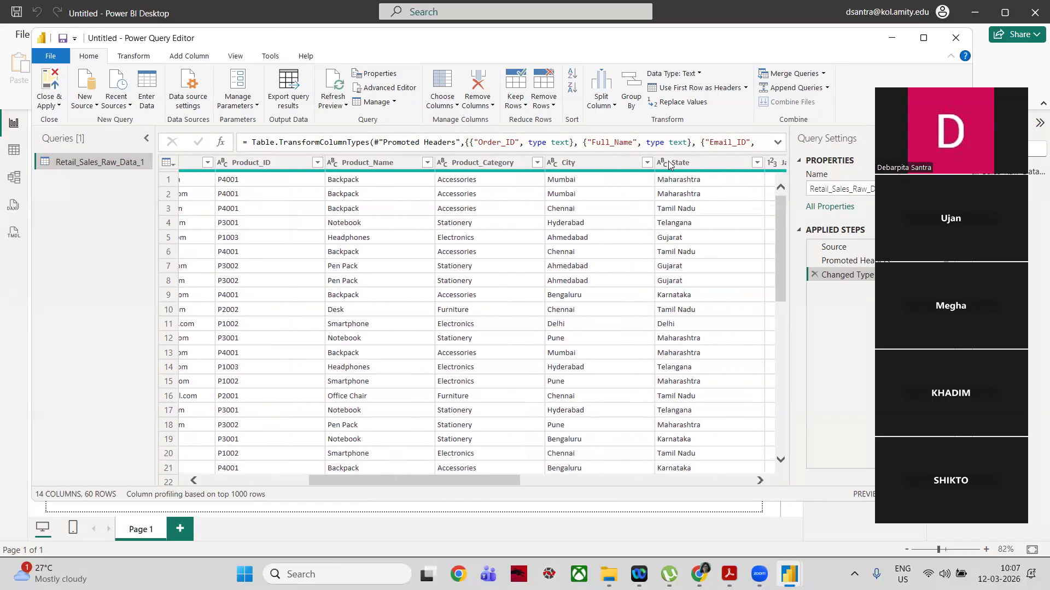
click(759, 481)
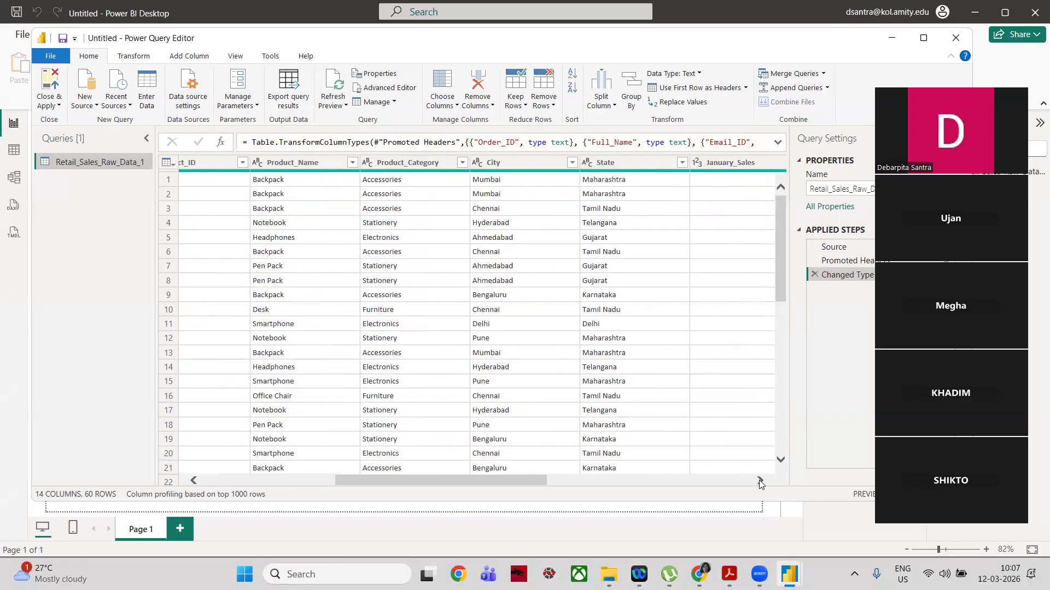
click(758, 480)
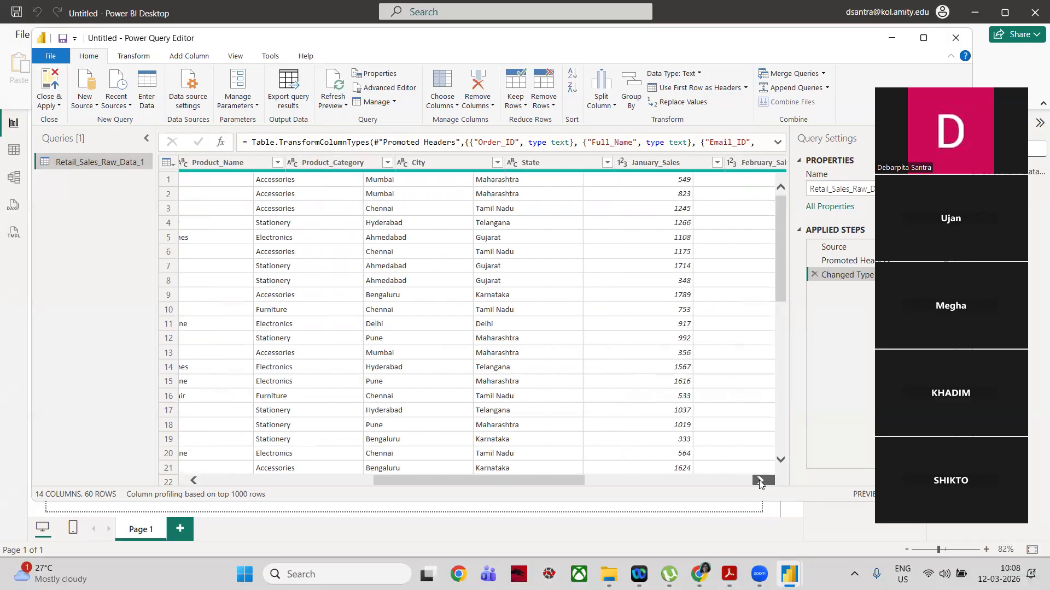
click(759, 480)
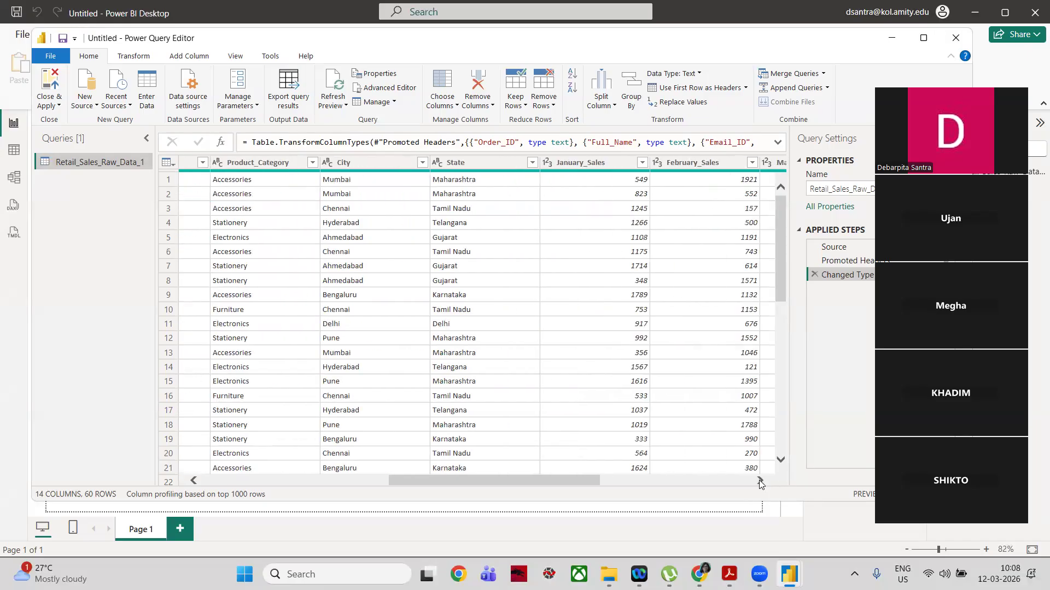
click(703, 162)
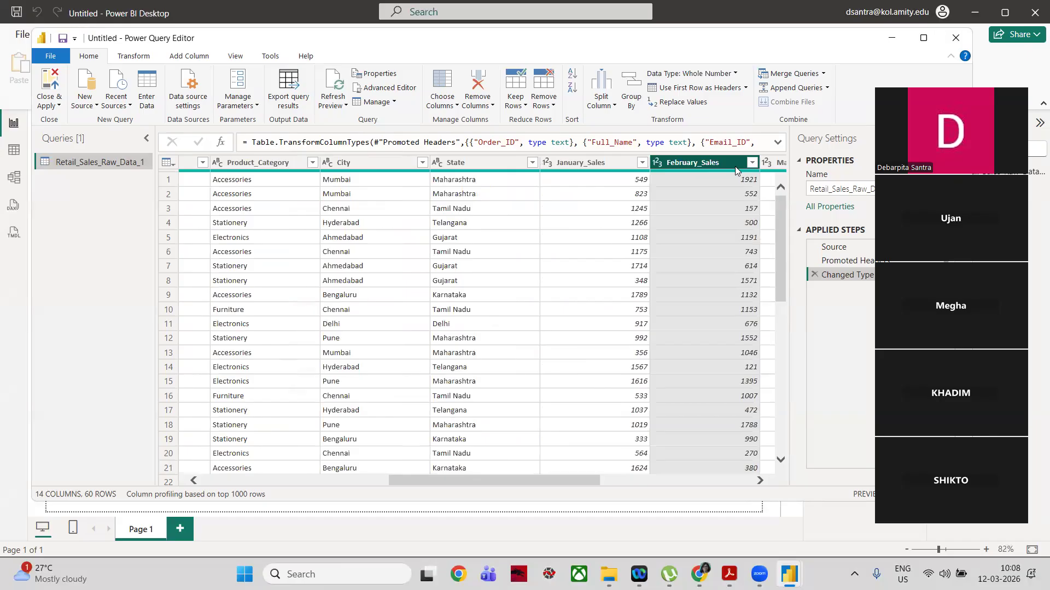
key(Right)
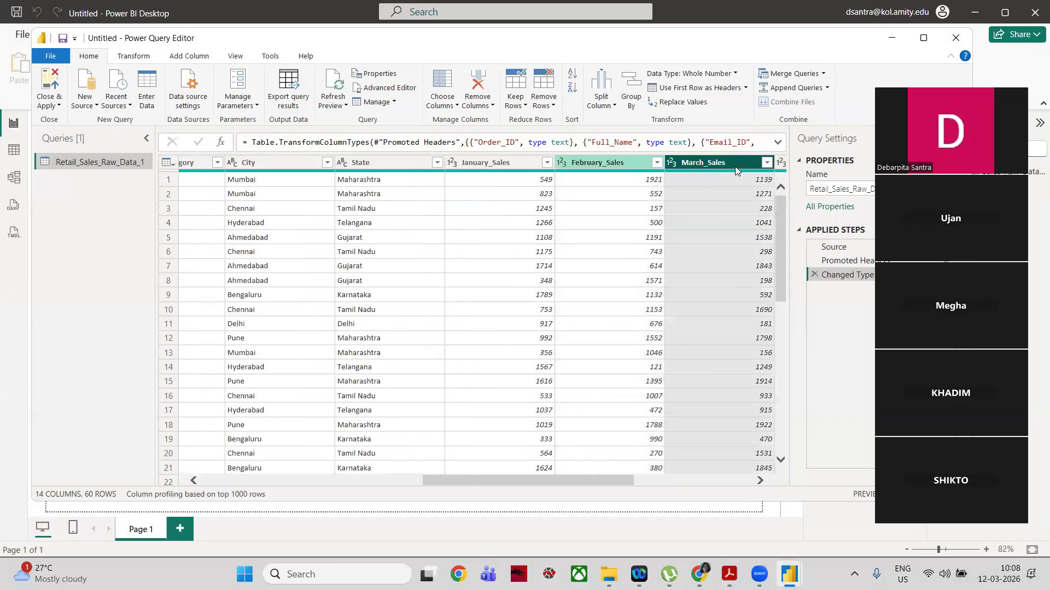
key(Right)
key(Right)
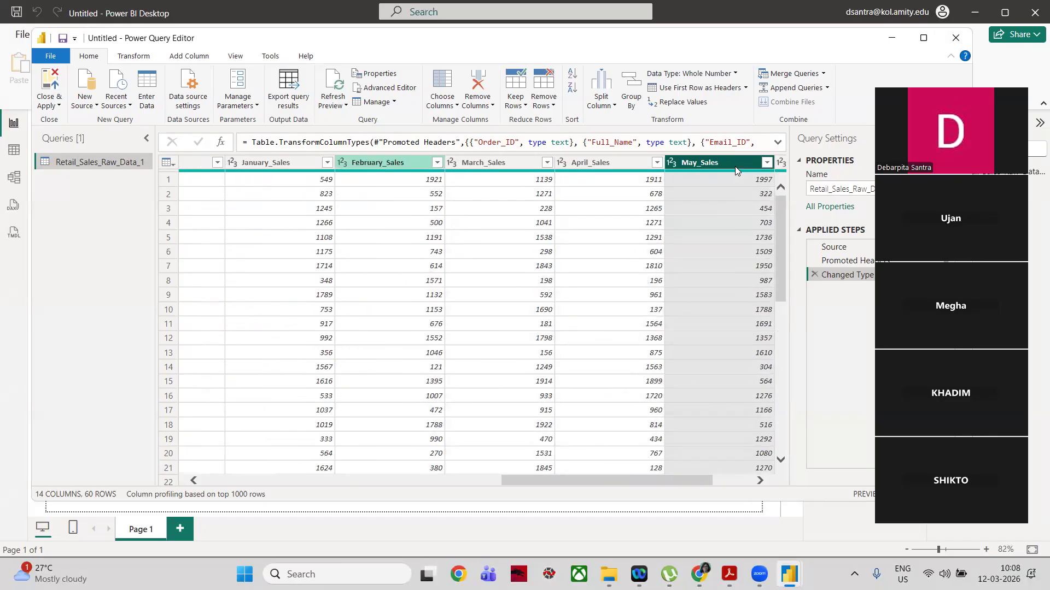
key(Right)
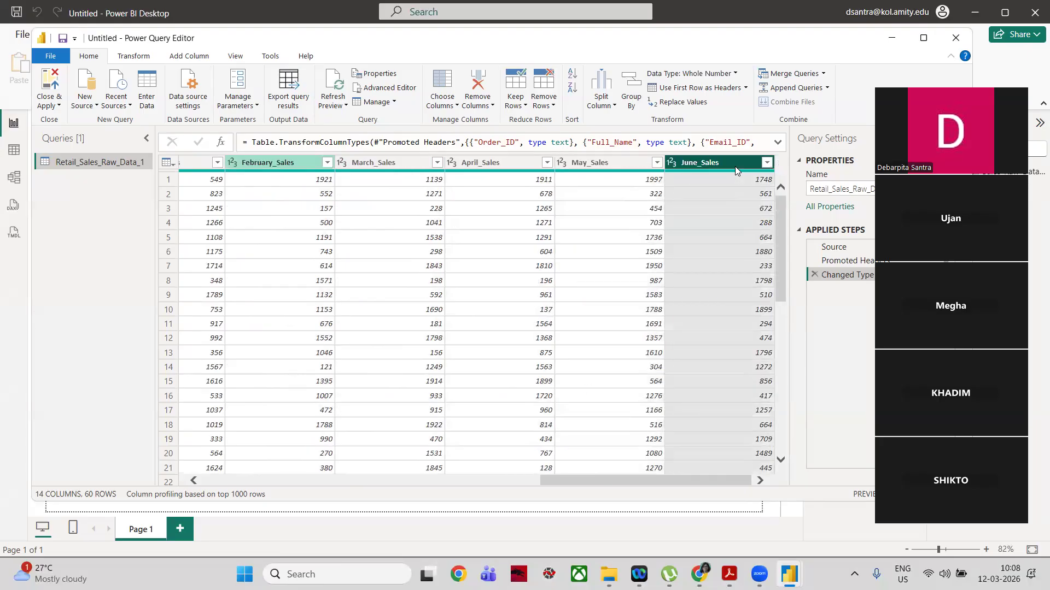
key(Left)
key(Left)
key(Left)
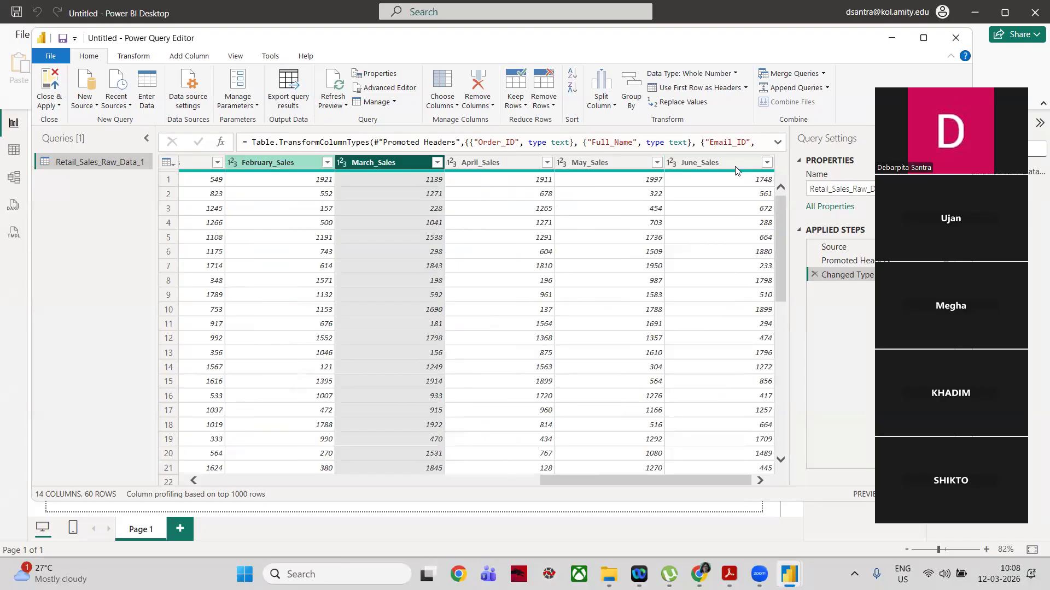
key(Left)
key(Left)
key(Left)
key(Left)
key(Left)
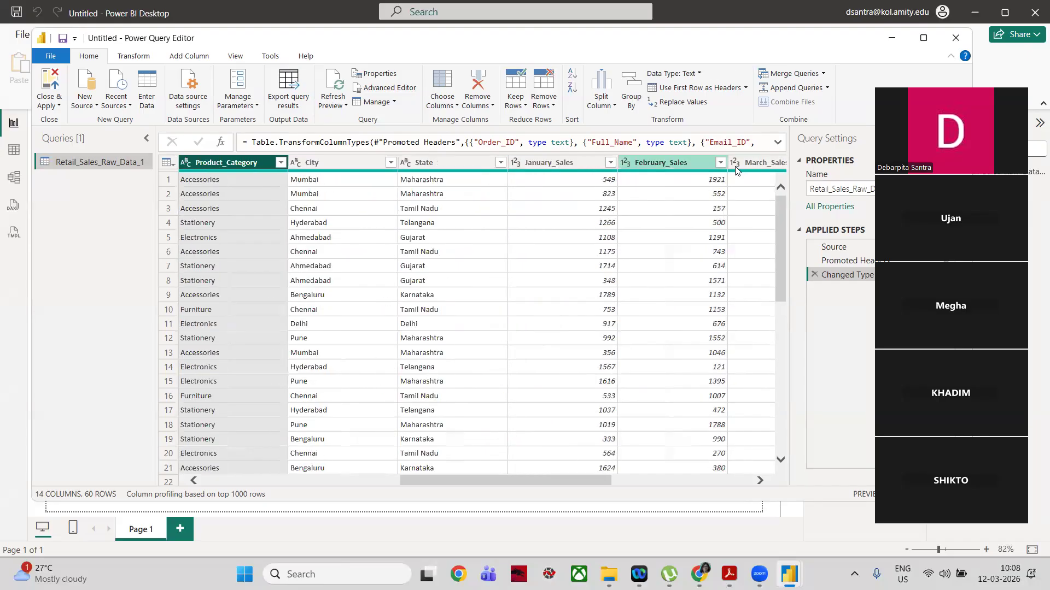
key(Left)
key(Left)
key(Left)
key(Left)
key(Left)
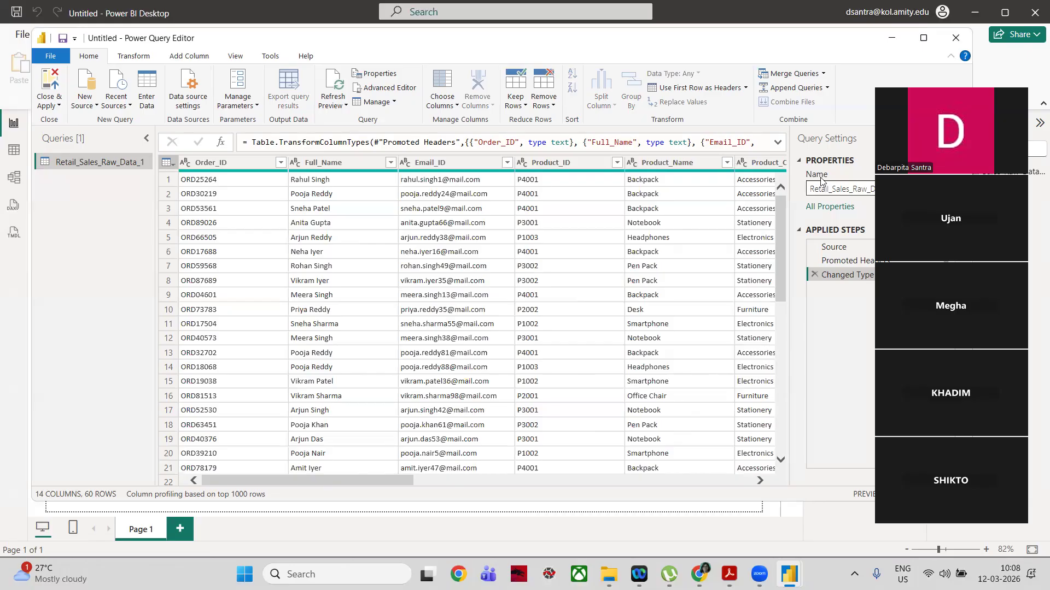
Step: Split the Full_Name column by delimiter, using a space at the left-most delimiter
click(333, 163)
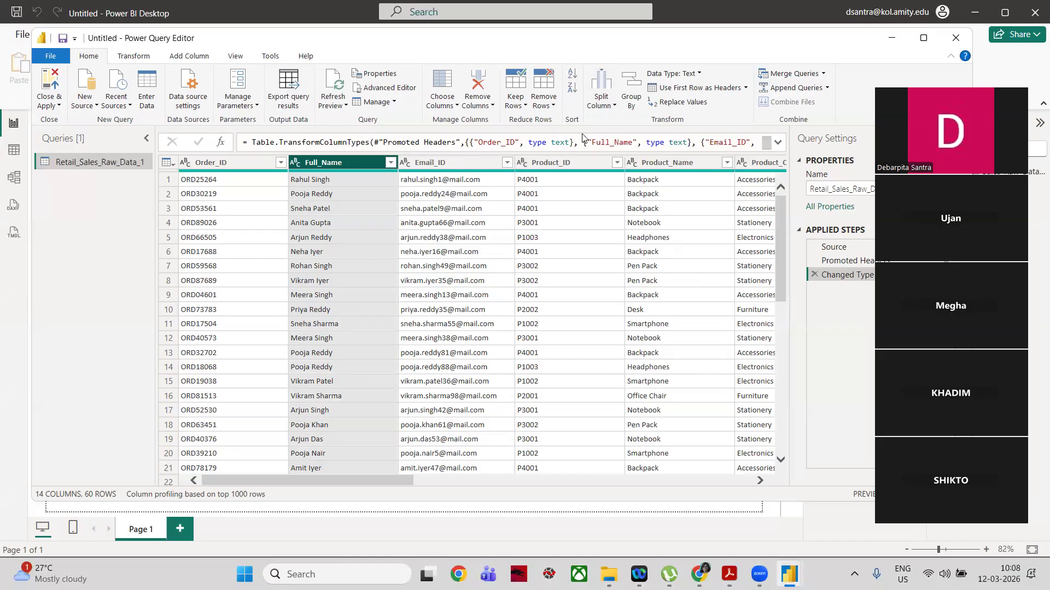
click(605, 103)
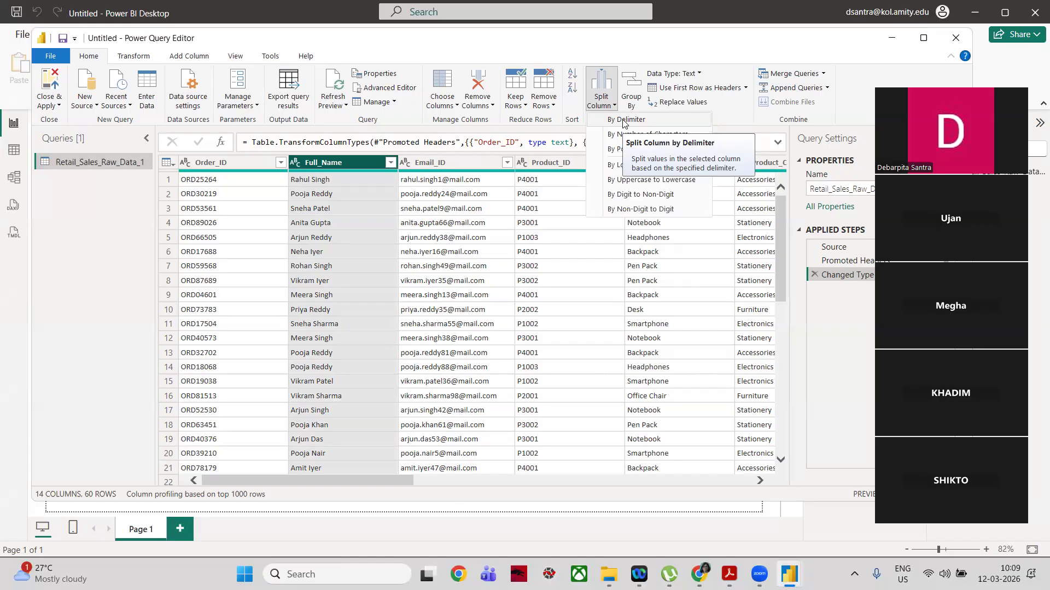
click(623, 119)
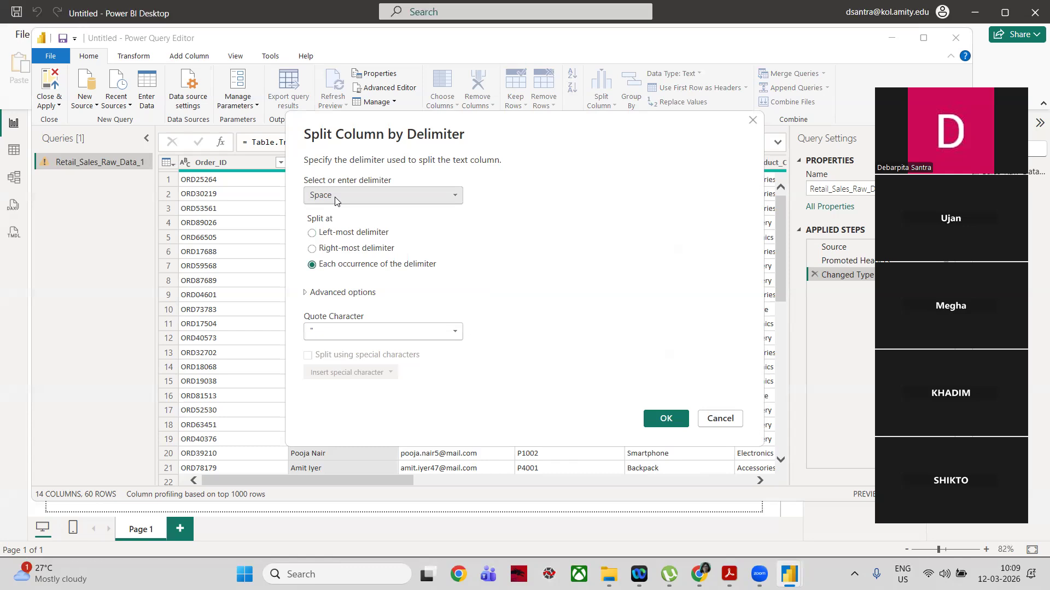
click(312, 234)
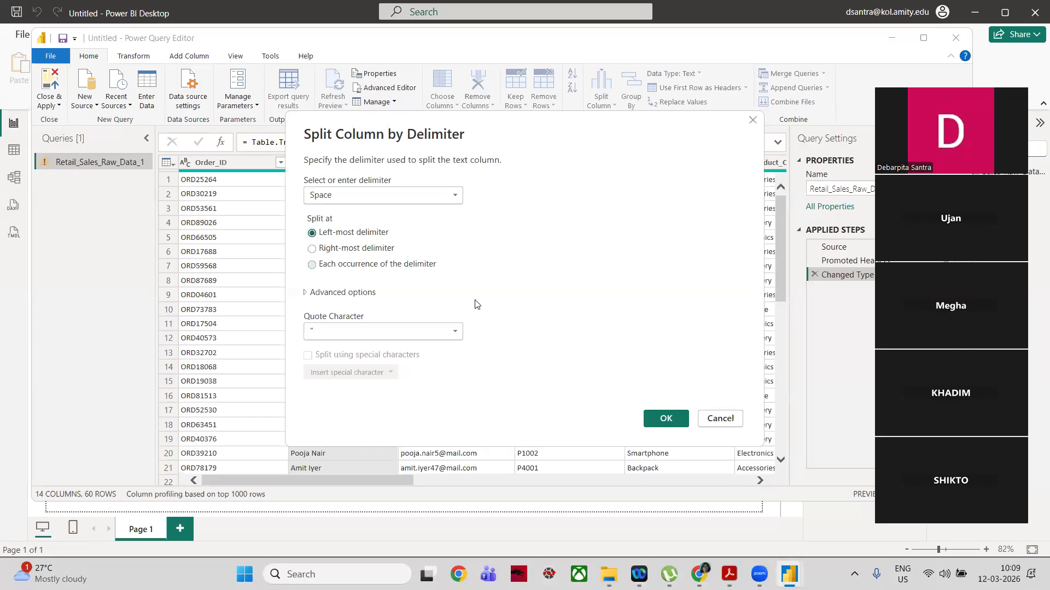
click(663, 421)
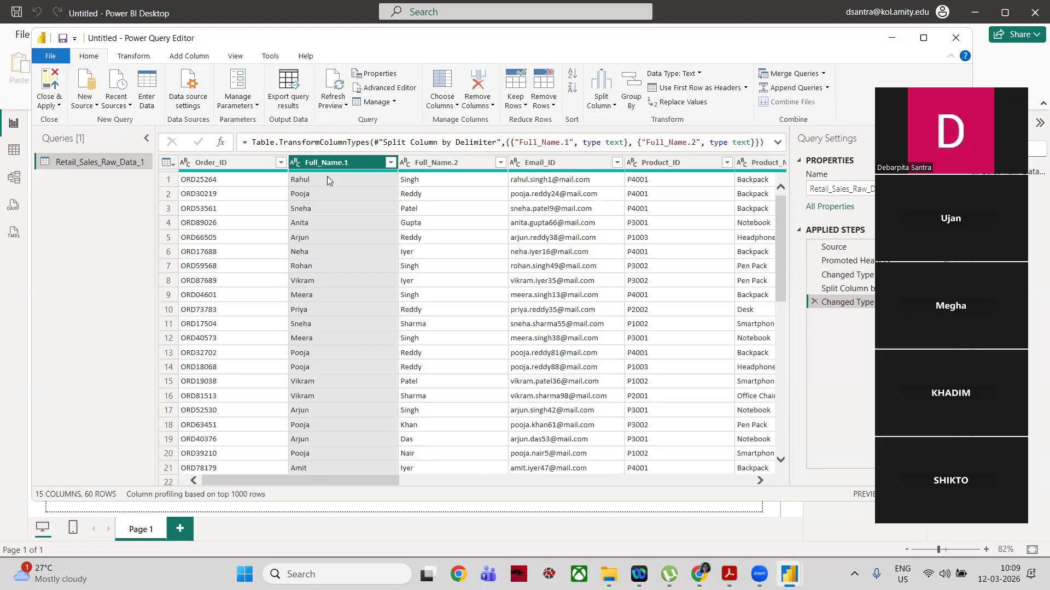
Step: Merge Full_Name.2 and Full_Name.1, in that order, into a column named Full Name with a space separator
click(448, 160)
click(353, 160)
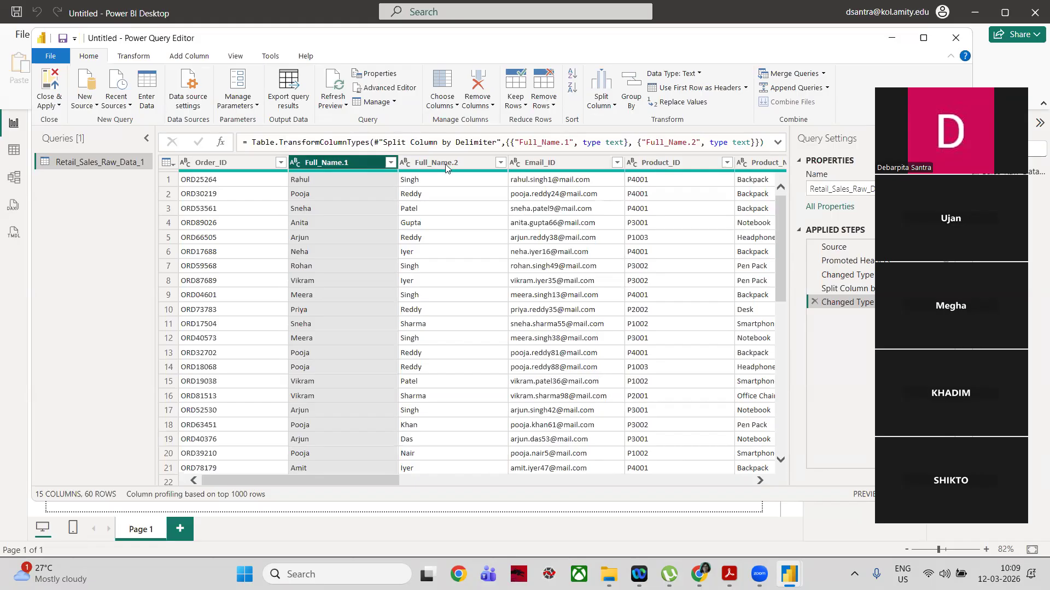
click(464, 164)
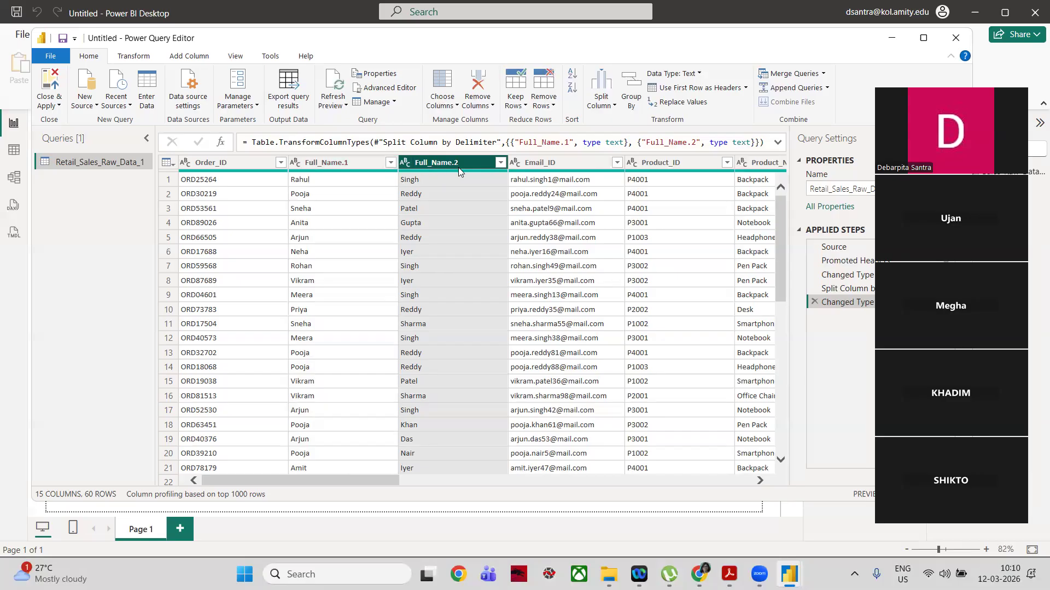
ctrl+click(356, 163)
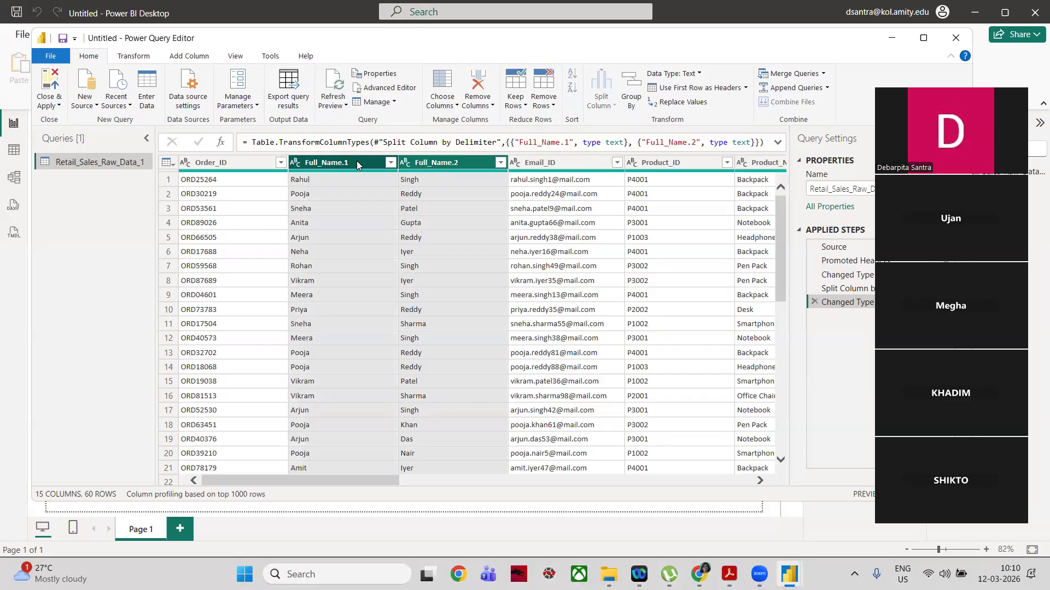
click(133, 56)
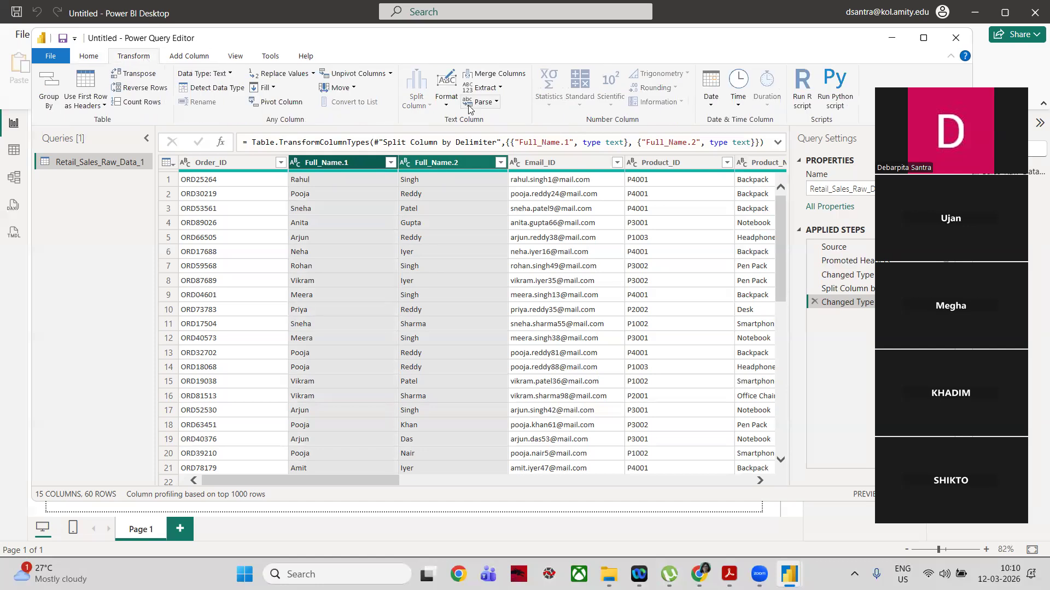
click(499, 77)
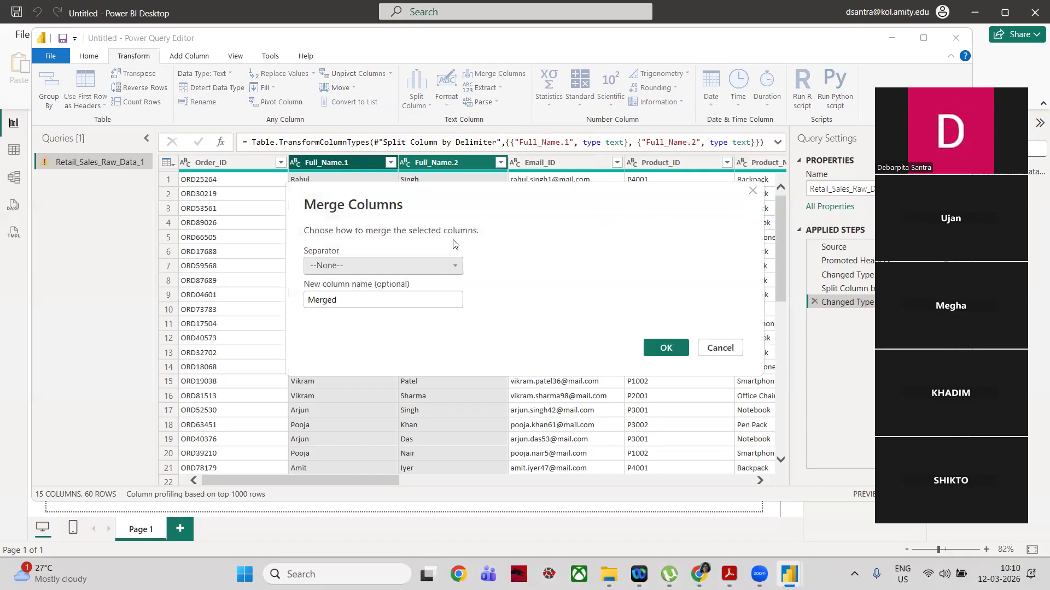
click(388, 265)
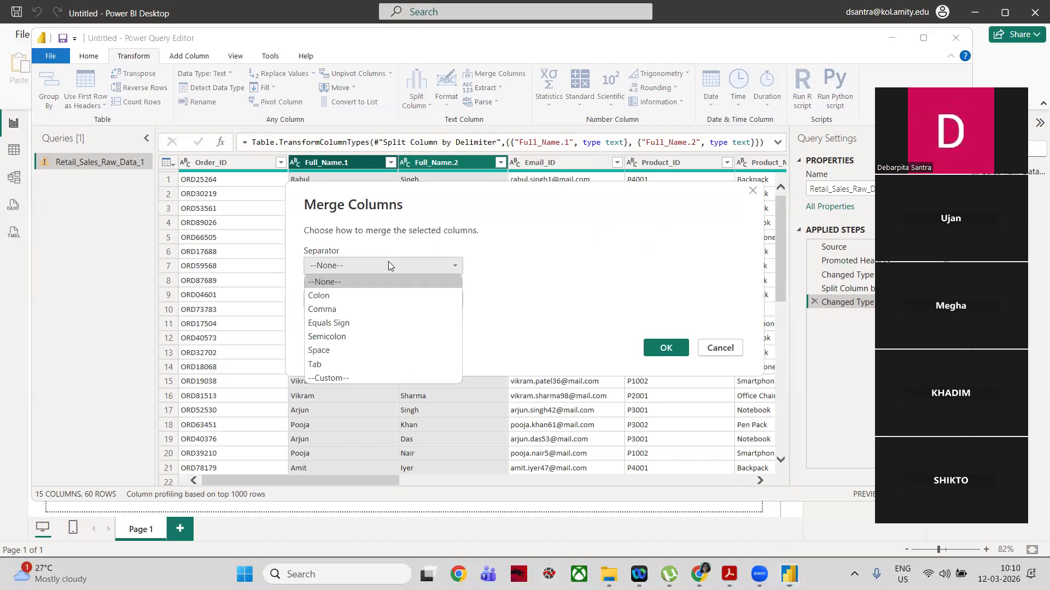
click(365, 352)
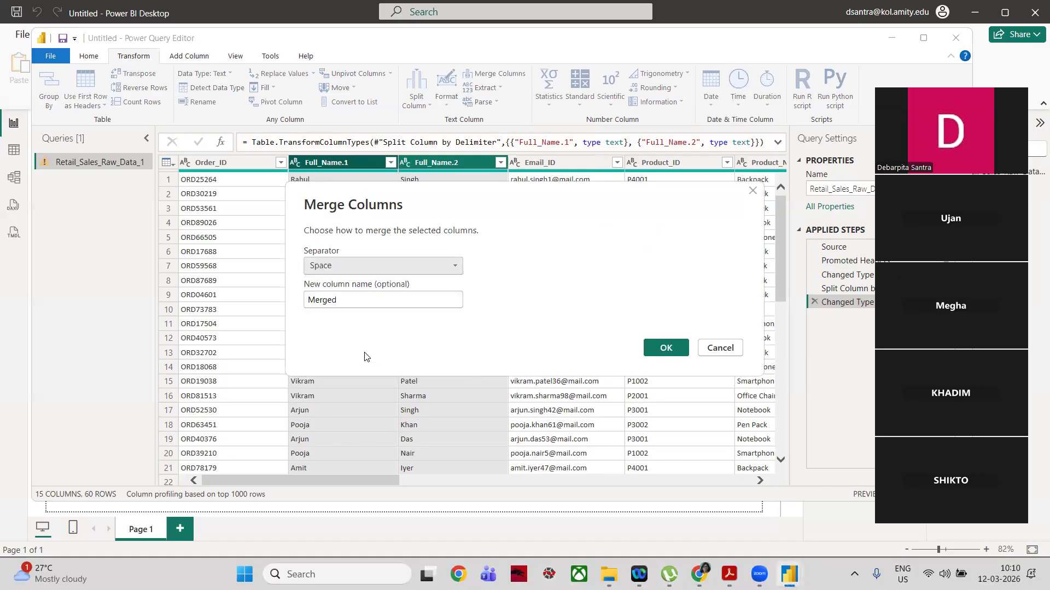
click(345, 301)
key(BackSpace)
key(BackSpace)
key(BackSpace)
key(BackSpace)
key(BackSpace)
key(BackSpace)
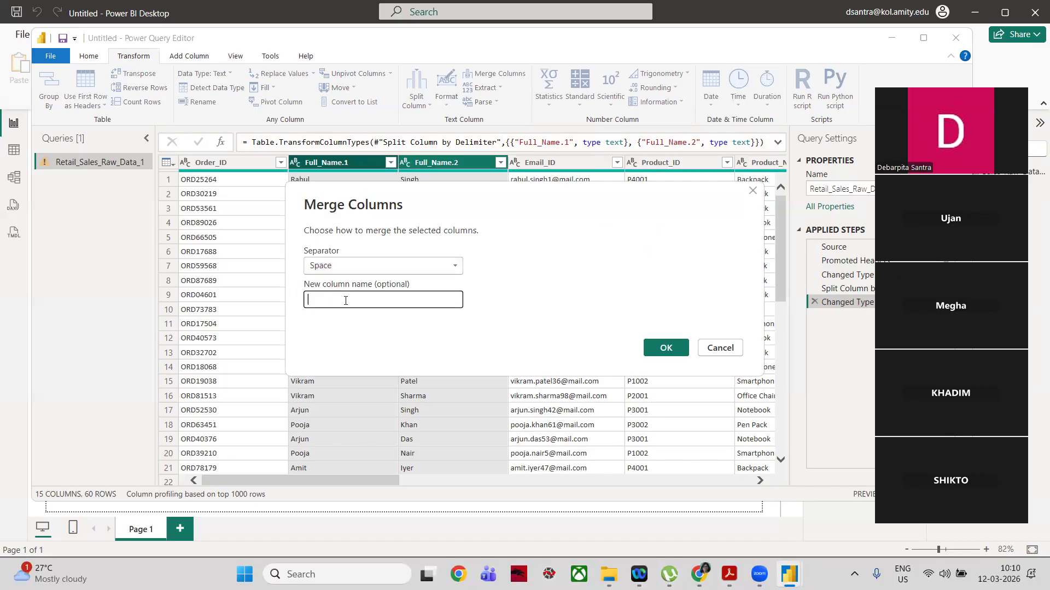
text(Full nam)
key(BackSpace)
key(BackSpace)
key(BackSpace)
text(Name)
click(660, 346)
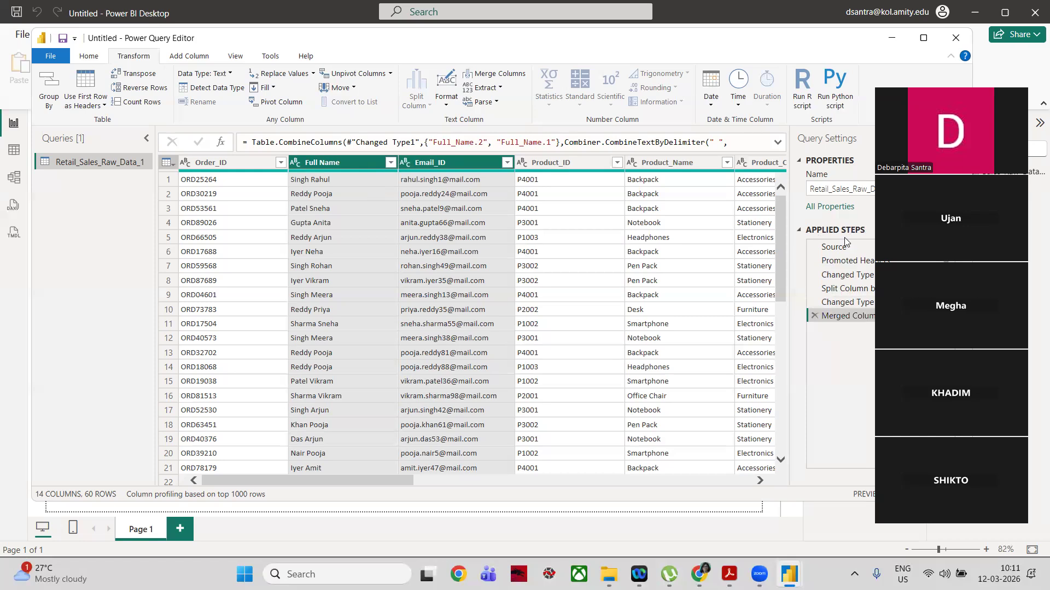
Step: Remove the column merge from the query's applied steps
click(813, 315)
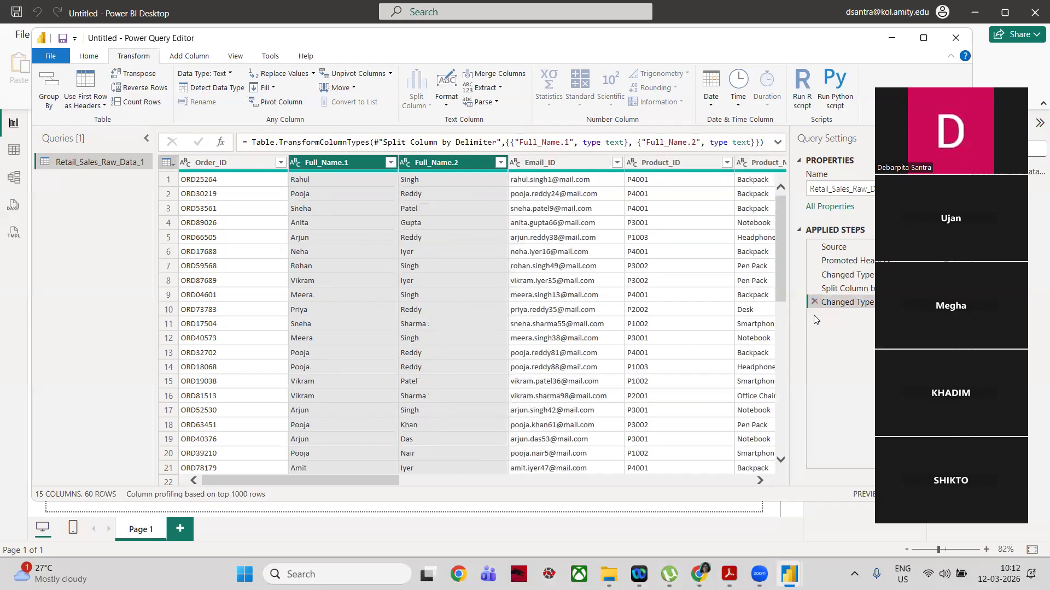
Step: Merge Full_Name.1 and Full_Name.2, in that order, into a column named Full Name with a space separator
click(393, 206)
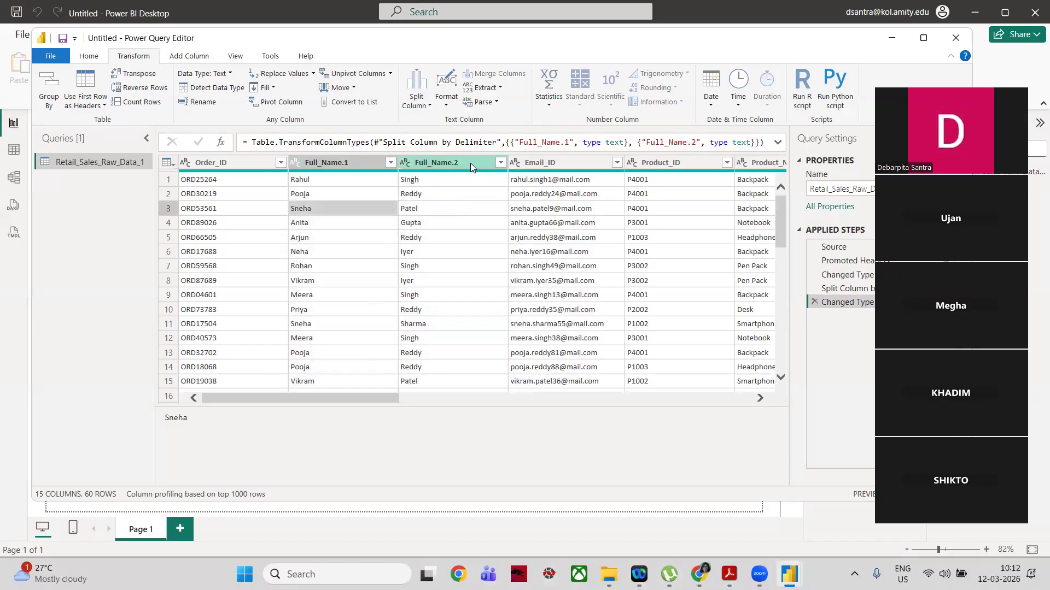
click(368, 163)
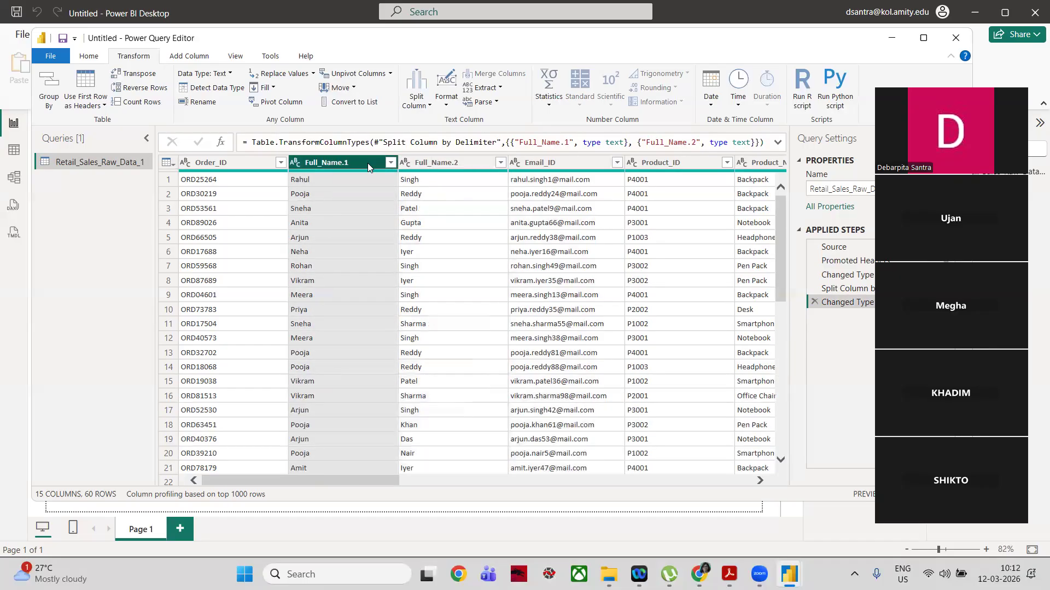
ctrl+click(453, 164)
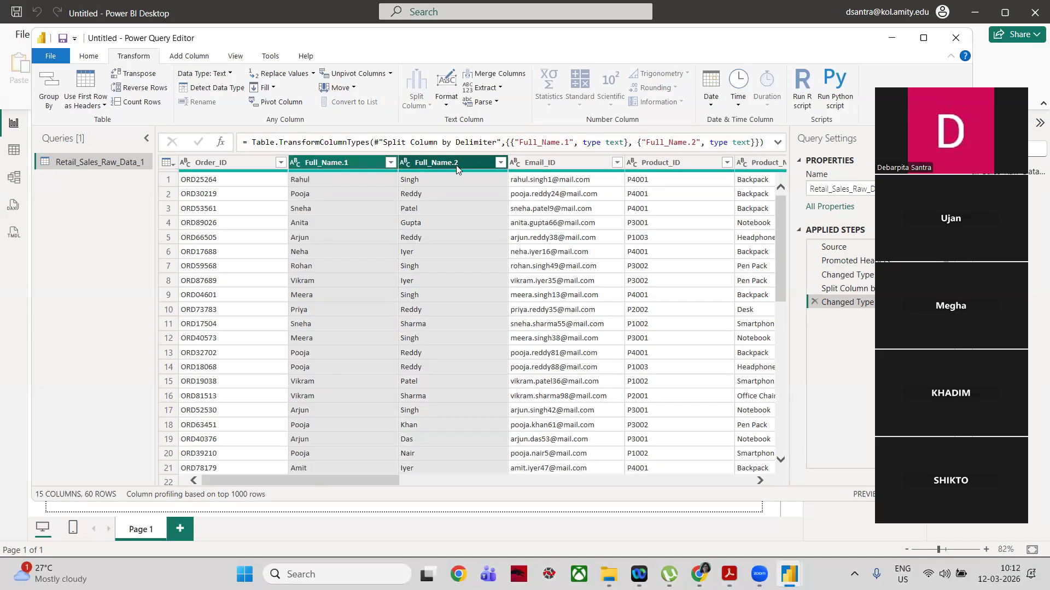
click(499, 75)
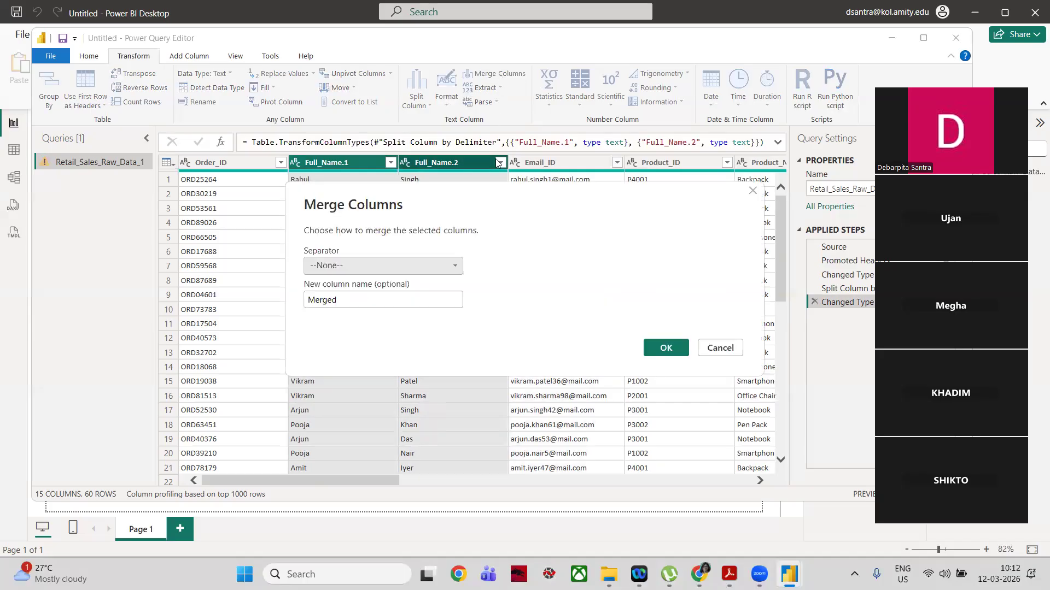
click(457, 266)
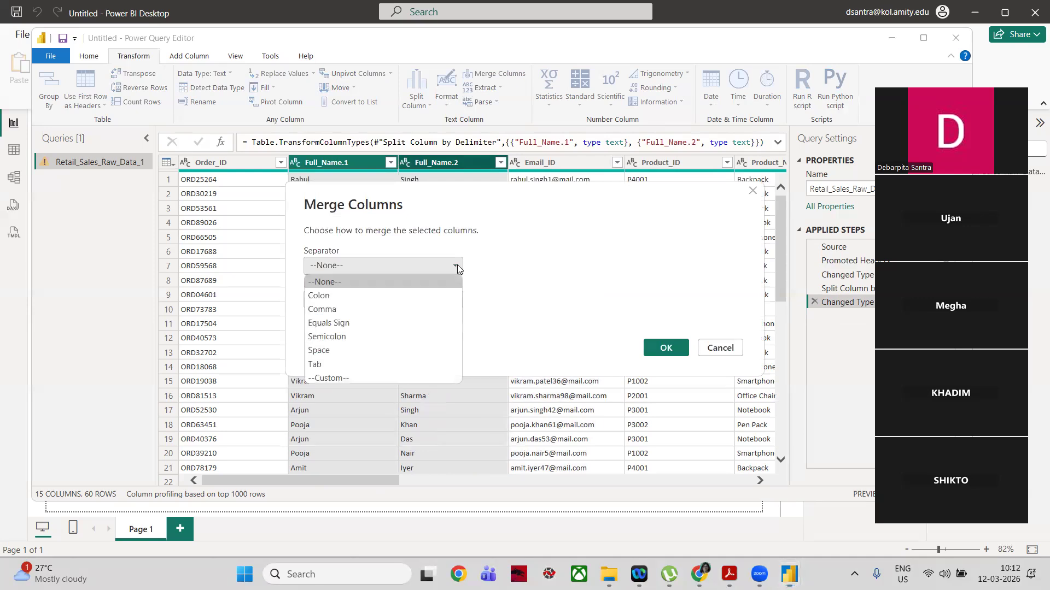
click(409, 357)
click(353, 302)
key(BackSpace)
key(BackSpace)
key(BackSpace)
key(BackSpace)
key(BackSpace)
key(BackSpace)
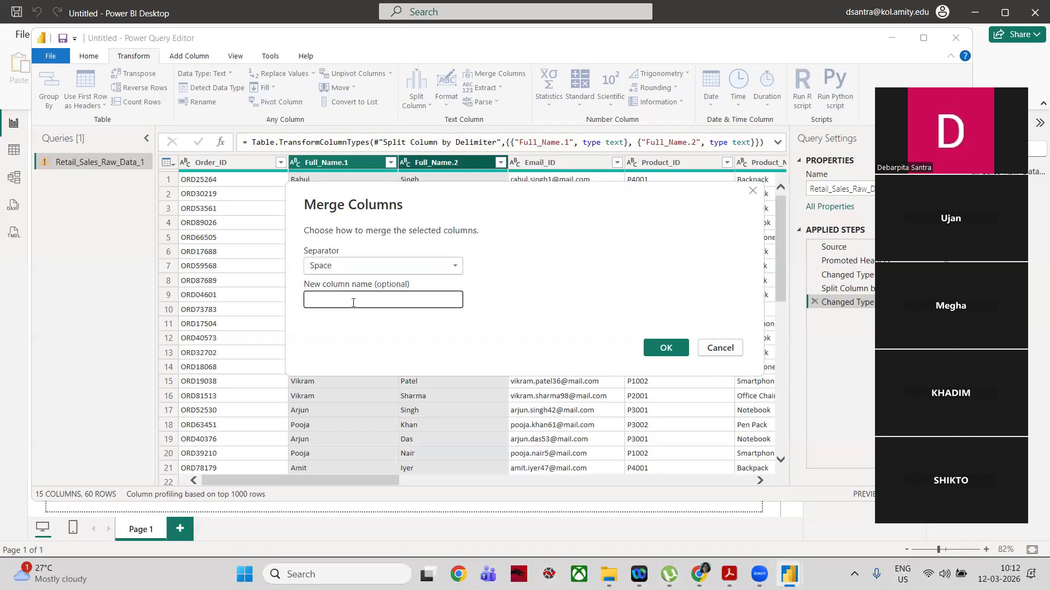
text(Full Name)
click(676, 347)
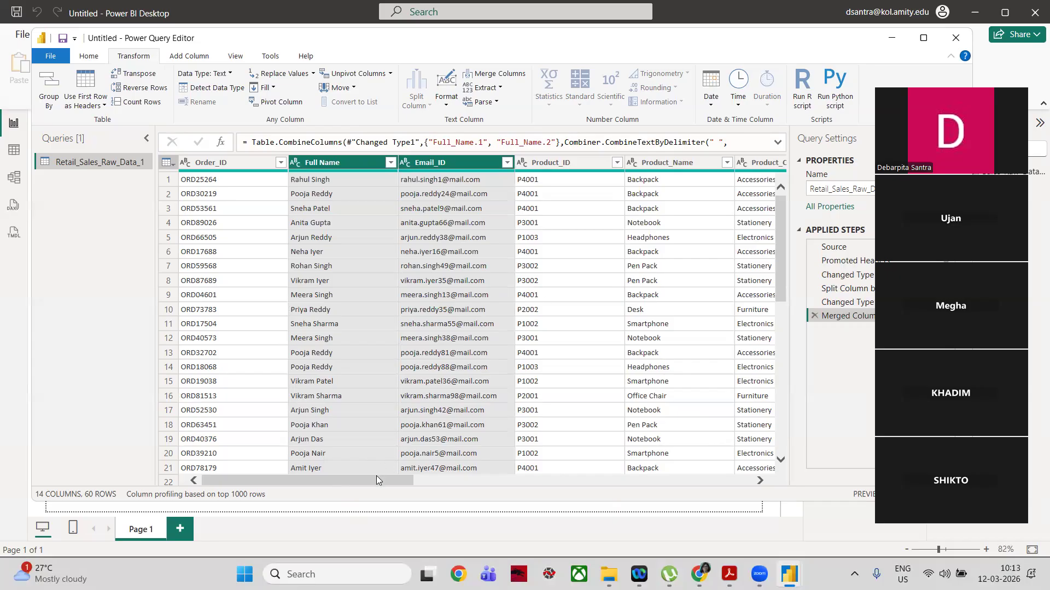
Step: Unpivot the six monthly columns from January_Sales through June_Sales
drag(377, 480, 652, 499)
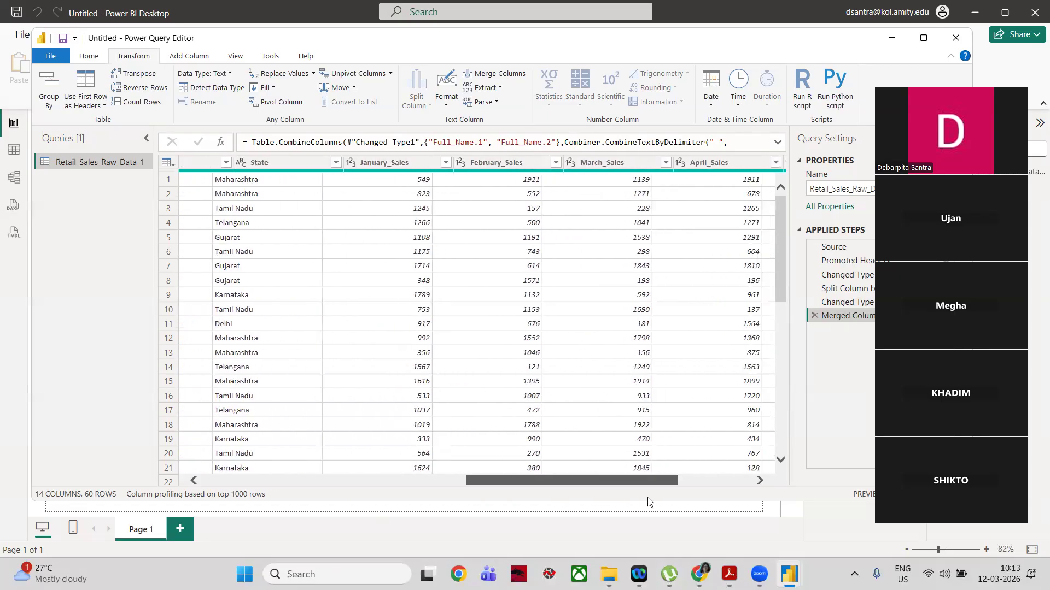
click(341, 162)
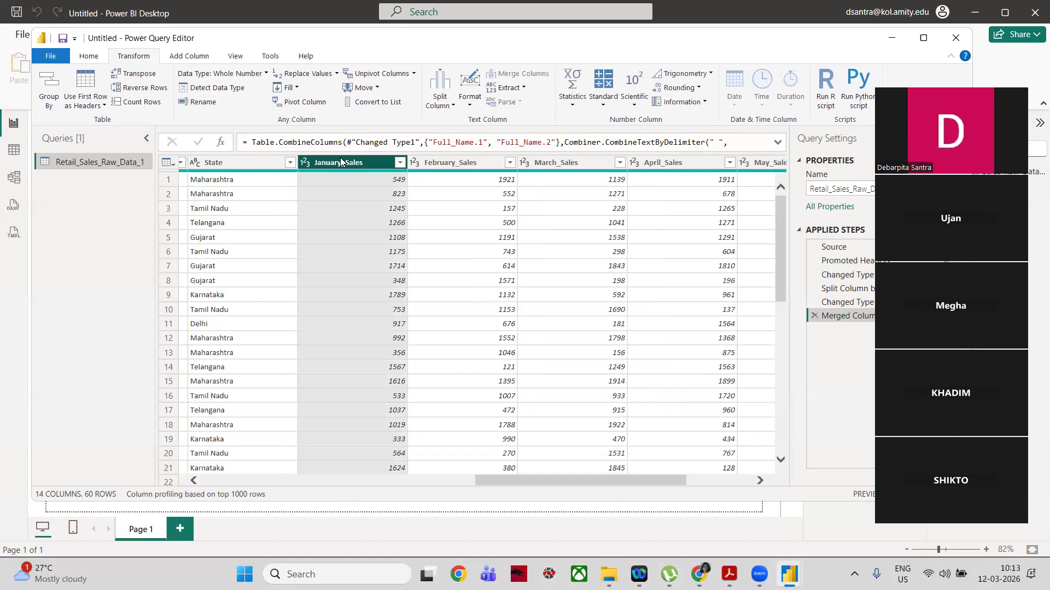
key(shift+Right)
key(shift+Right)
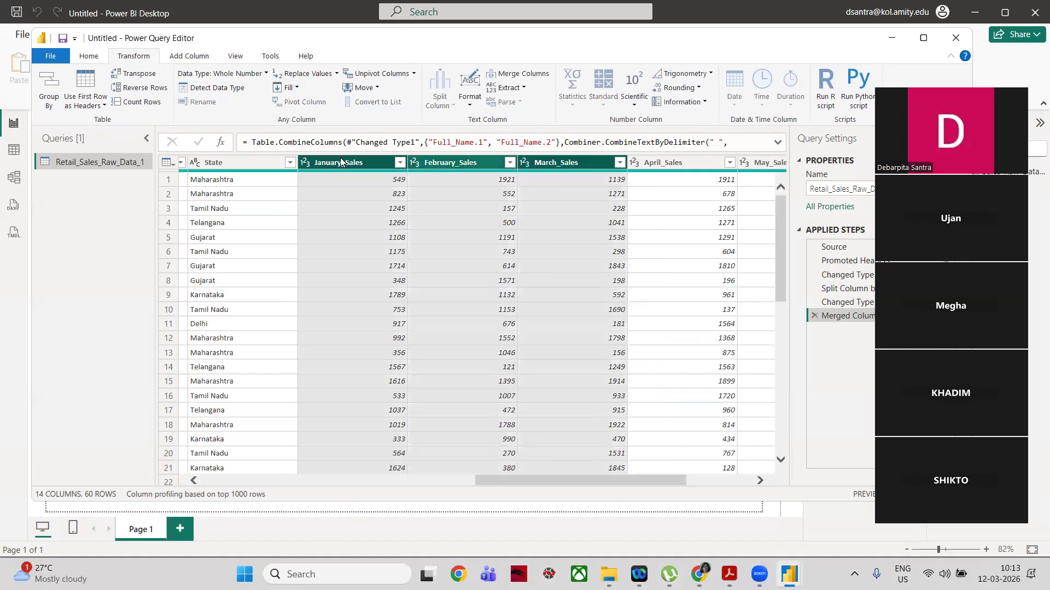
key(shift+Right)
key(shift+Right)
key(shift+Right)
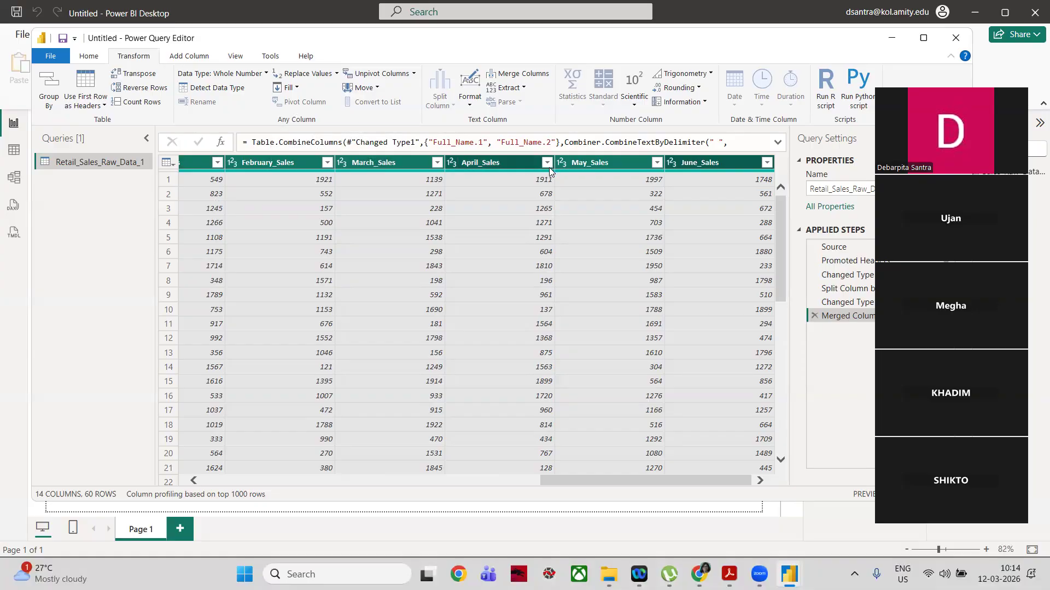
click(401, 79)
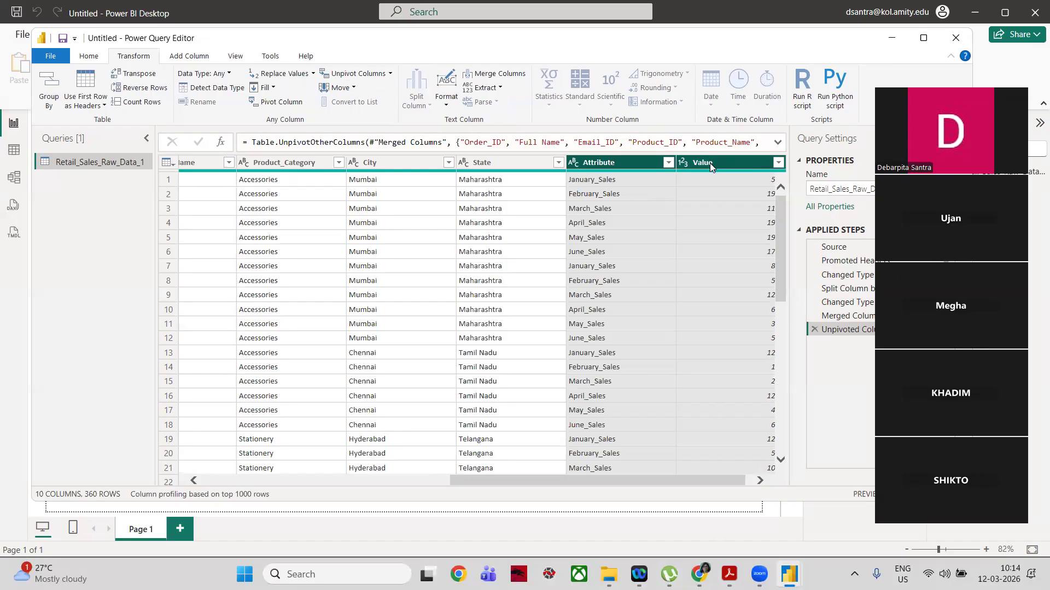
Step: Rename the unpivoted Attribute column to Months and the Value column to Sales
mouse_move(616, 170)
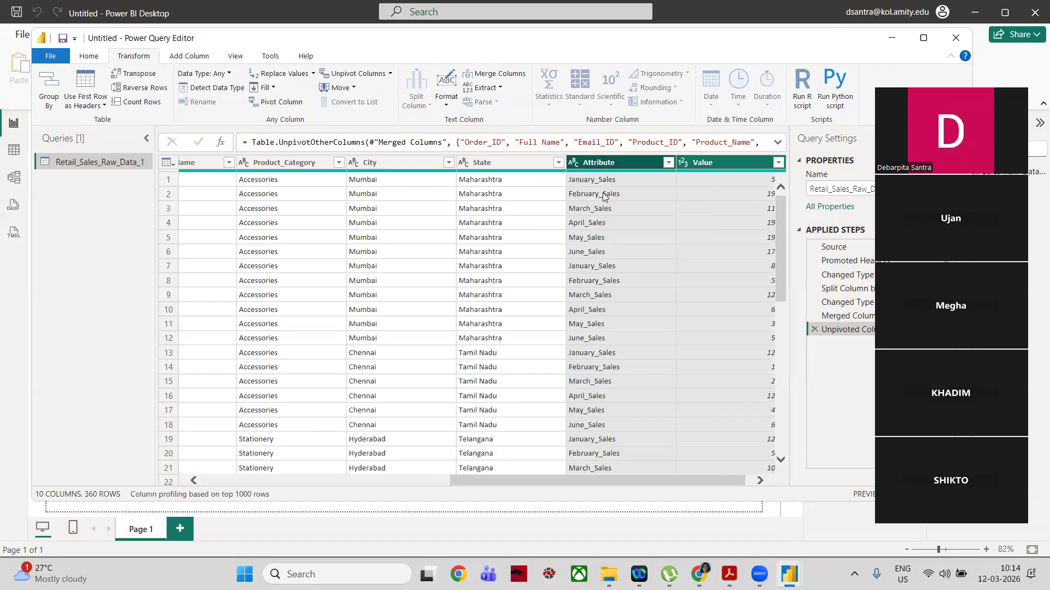
drag(555, 482, 615, 498)
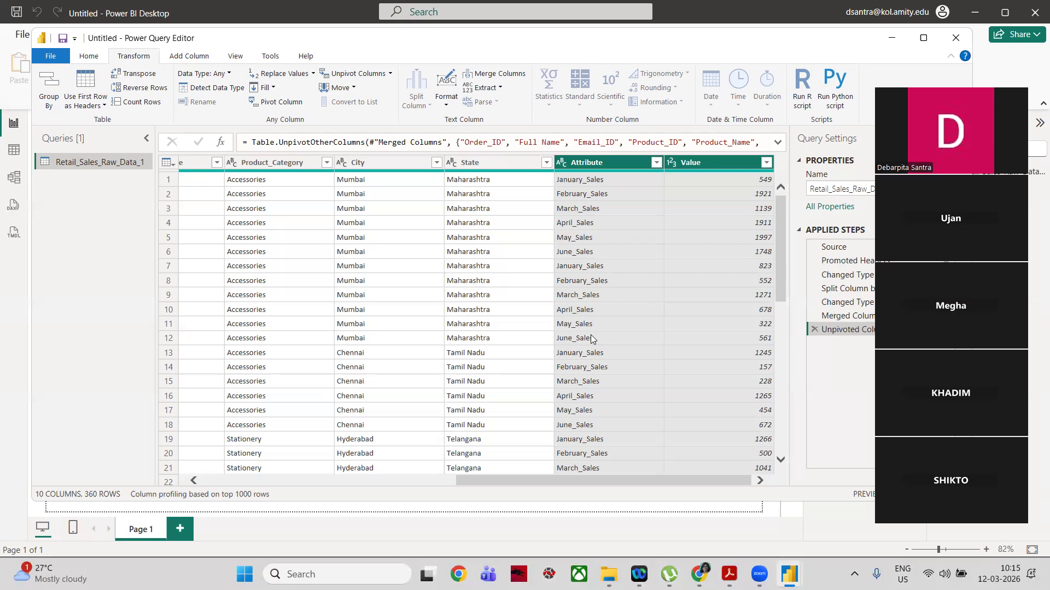
double_click(601, 161)
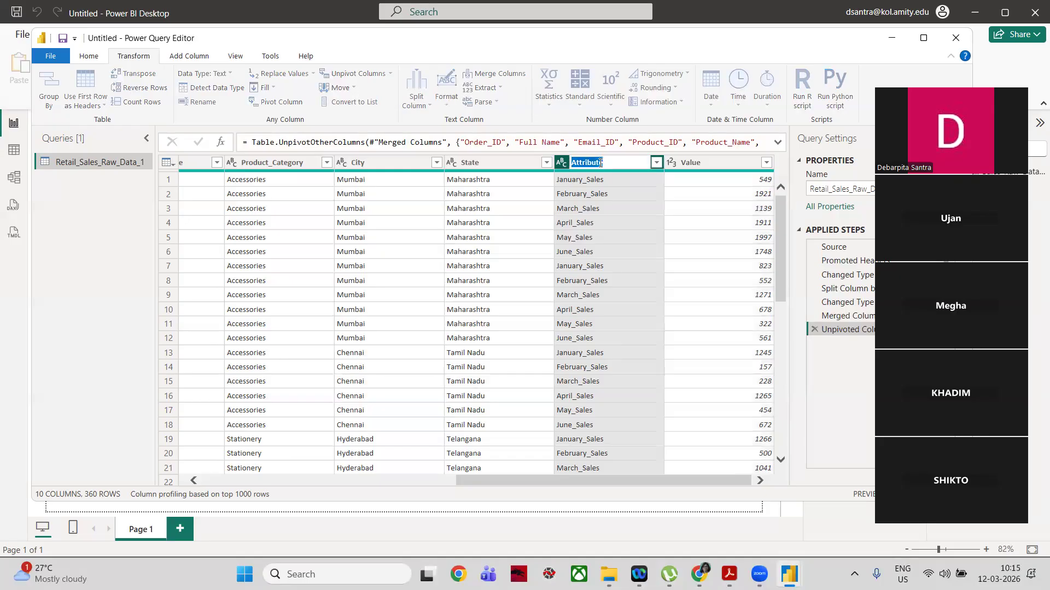
text(Months)
key(Return)
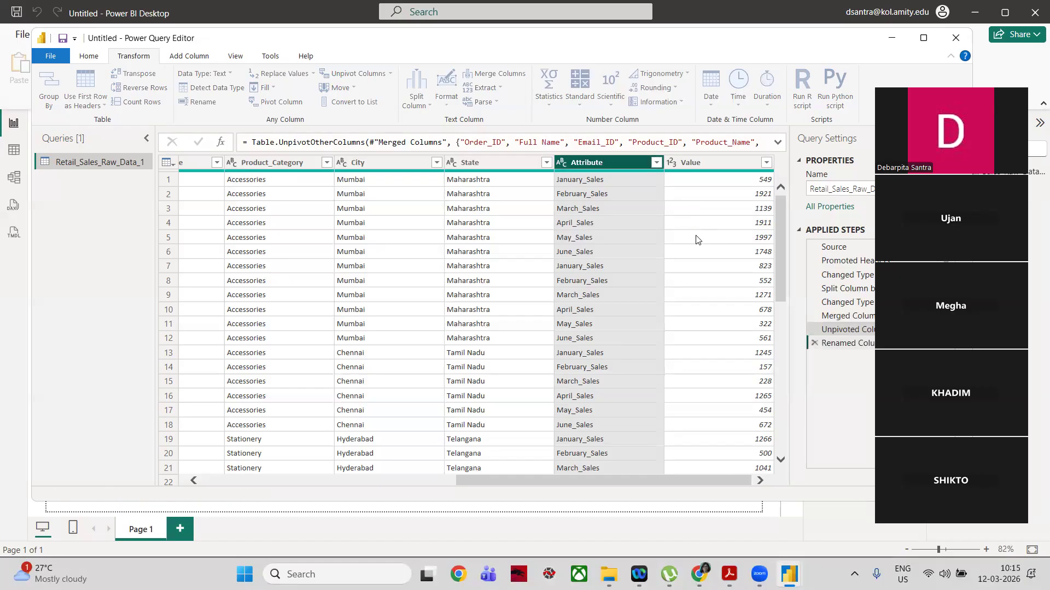
double_click(710, 163)
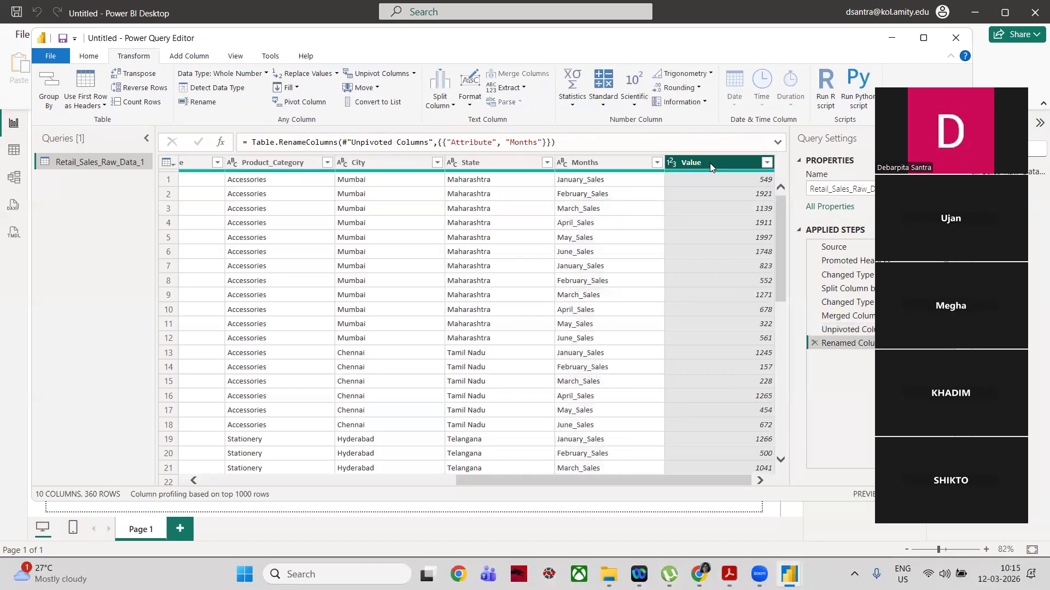
text(Sales)
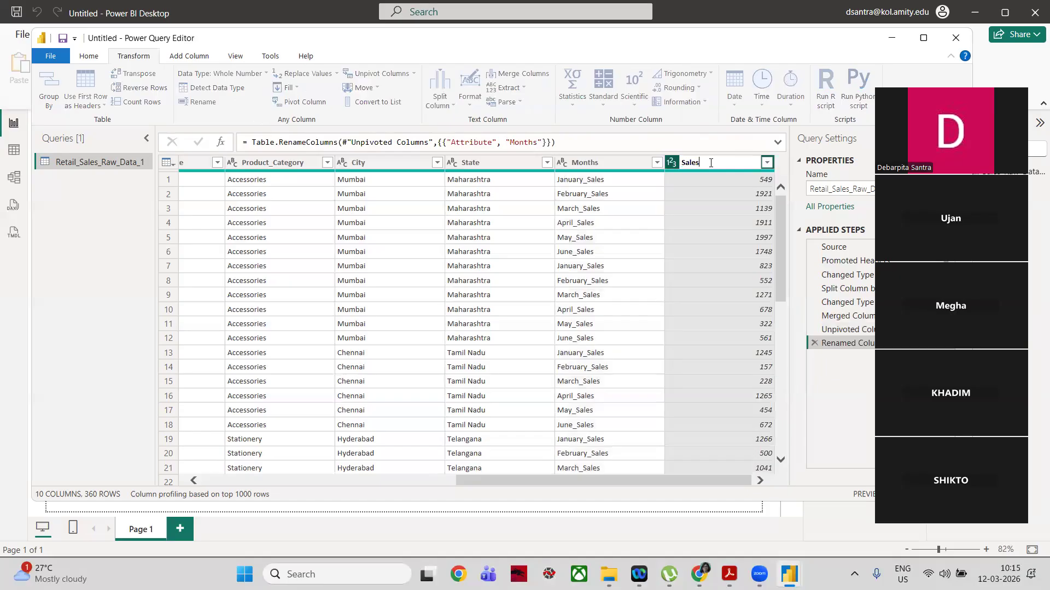
key(Return)
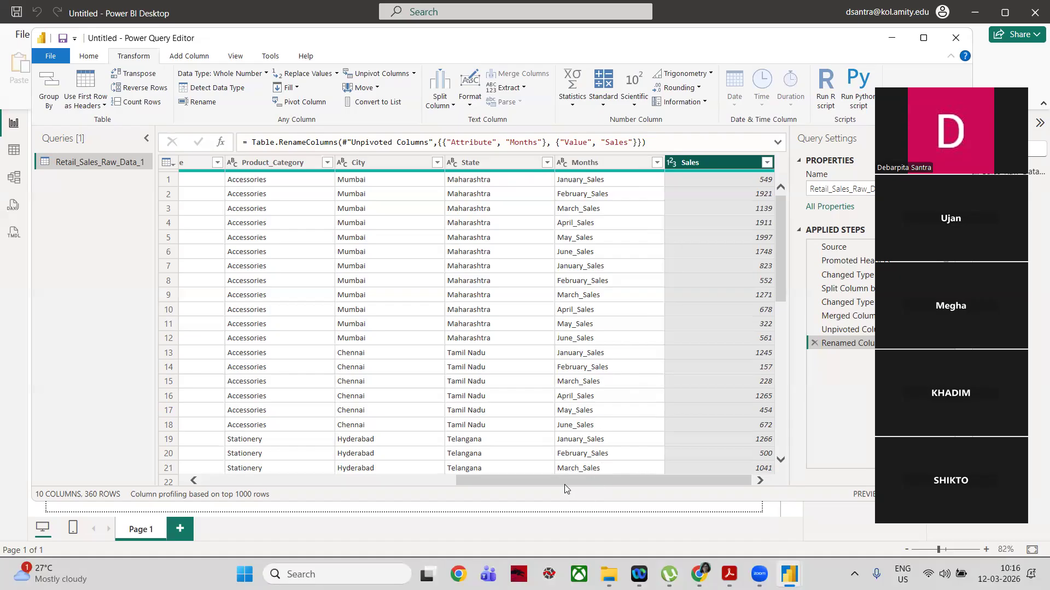
Step: Set up a basic Group By on the Product_Category column with the new column named Total_Sales
drag(562, 483, 498, 486)
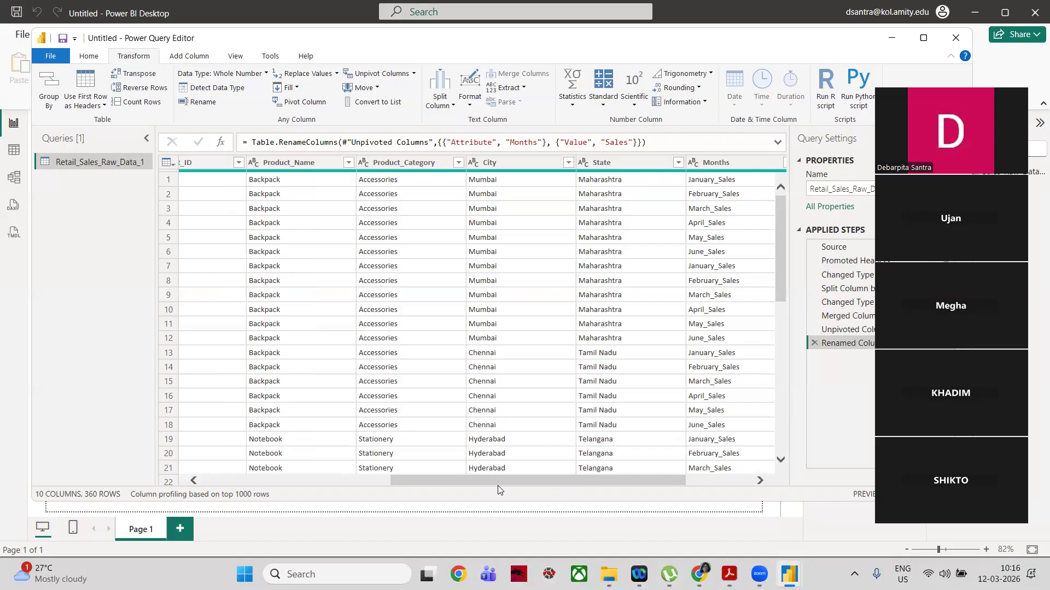
click(410, 167)
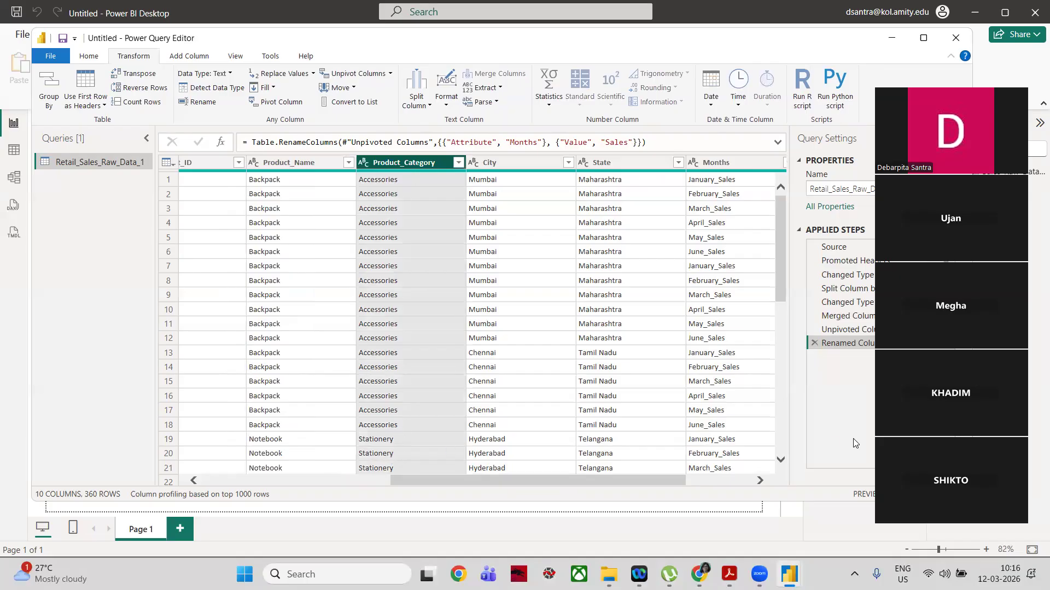
click(782, 459)
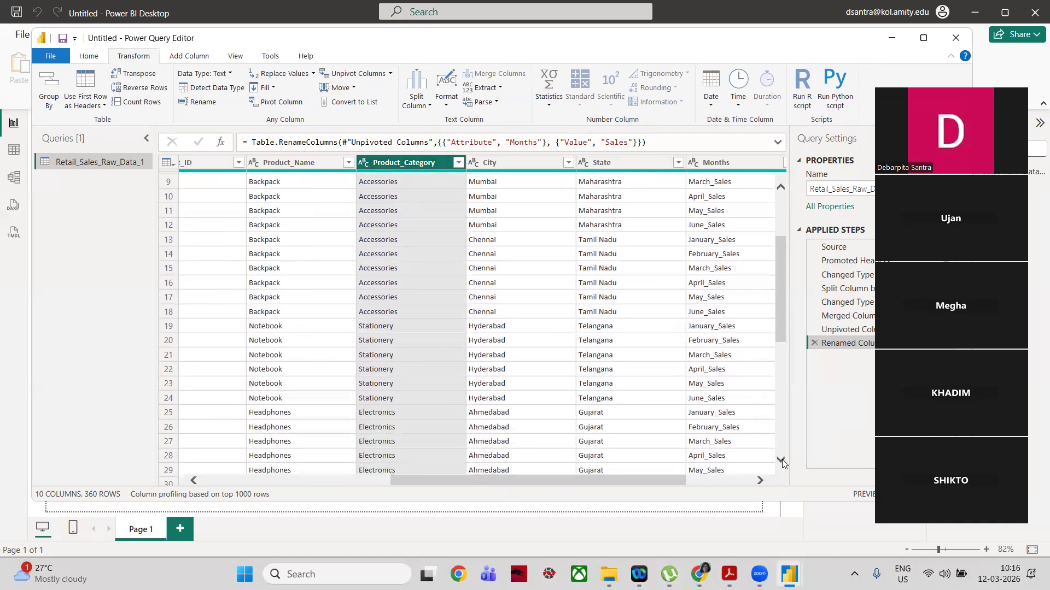
click(782, 459)
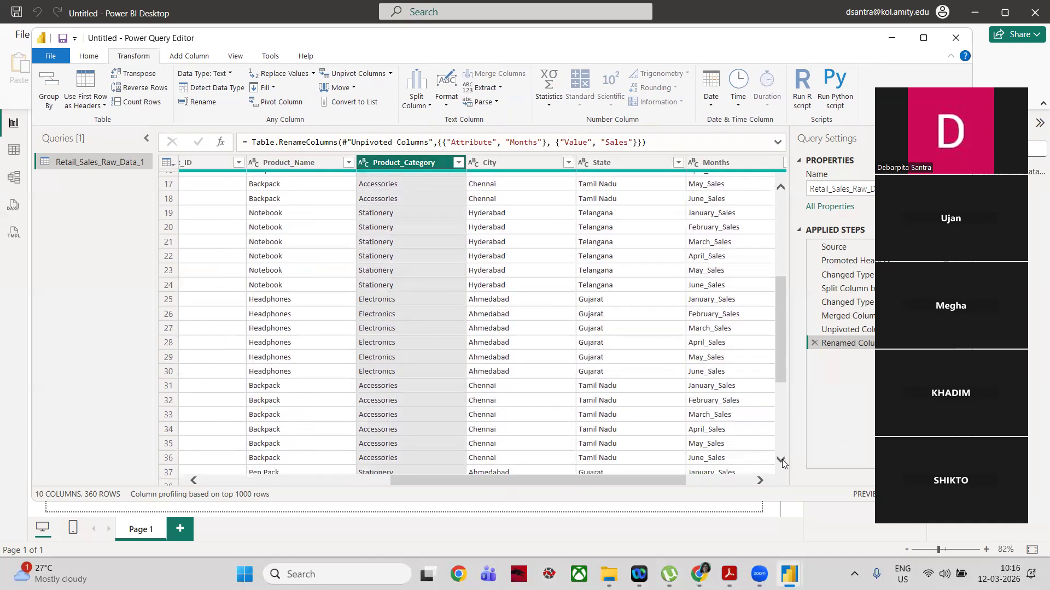
click(782, 459)
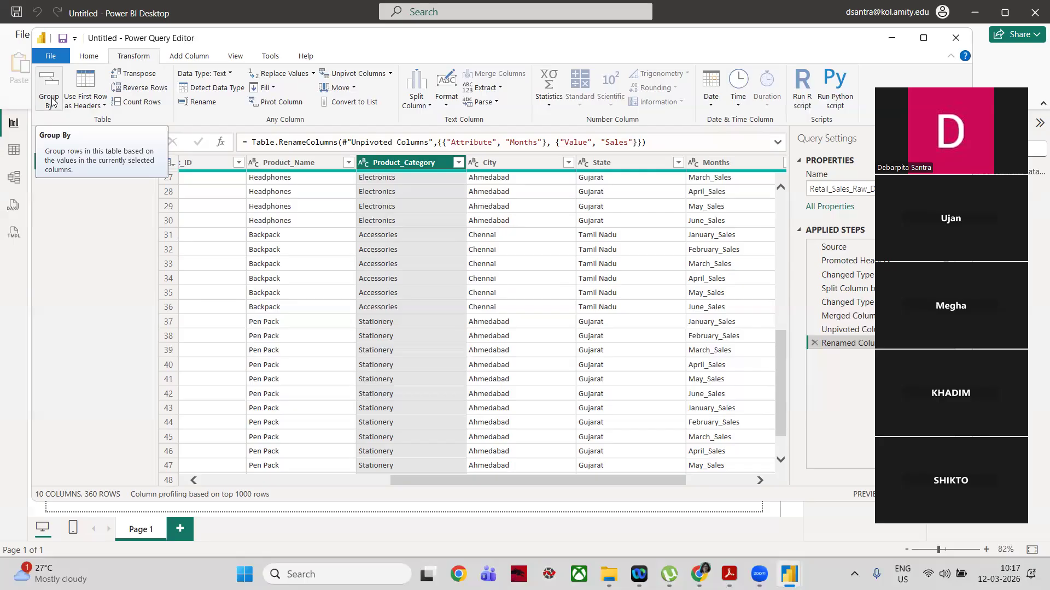
click(49, 90)
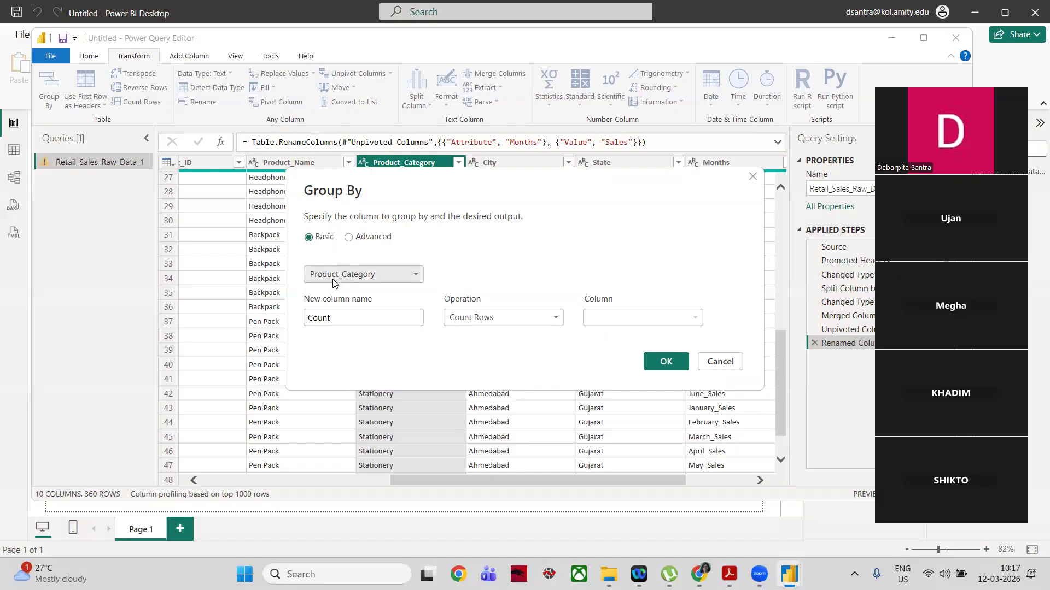
click(348, 321)
key(ctrl+a)
key(BackSpace)
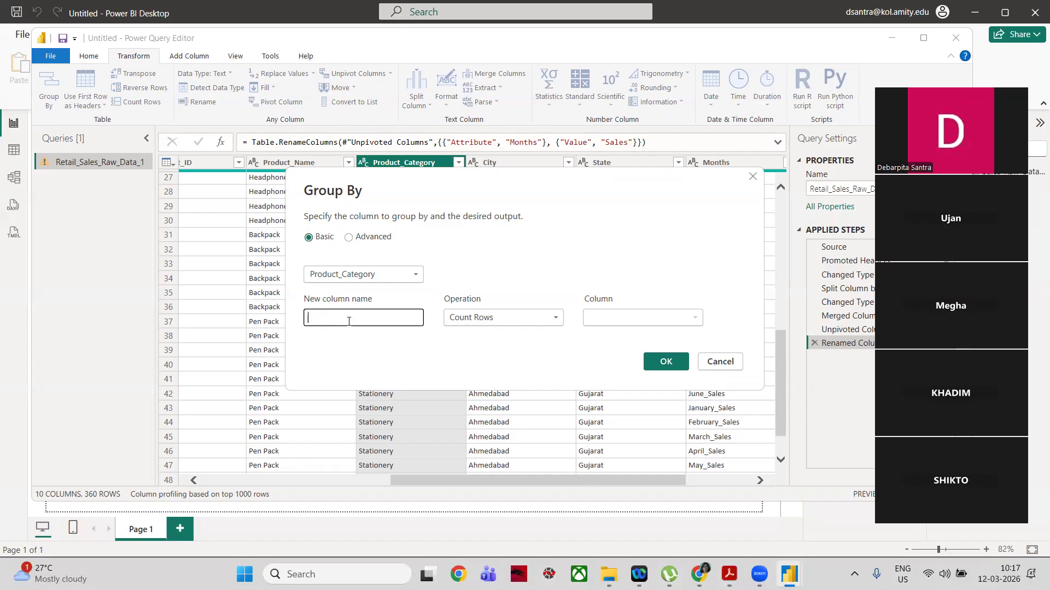
text(Total_Sales)
Step: Define the grouped column as the Sum of the Sales column and apply the grouping
click(556, 320)
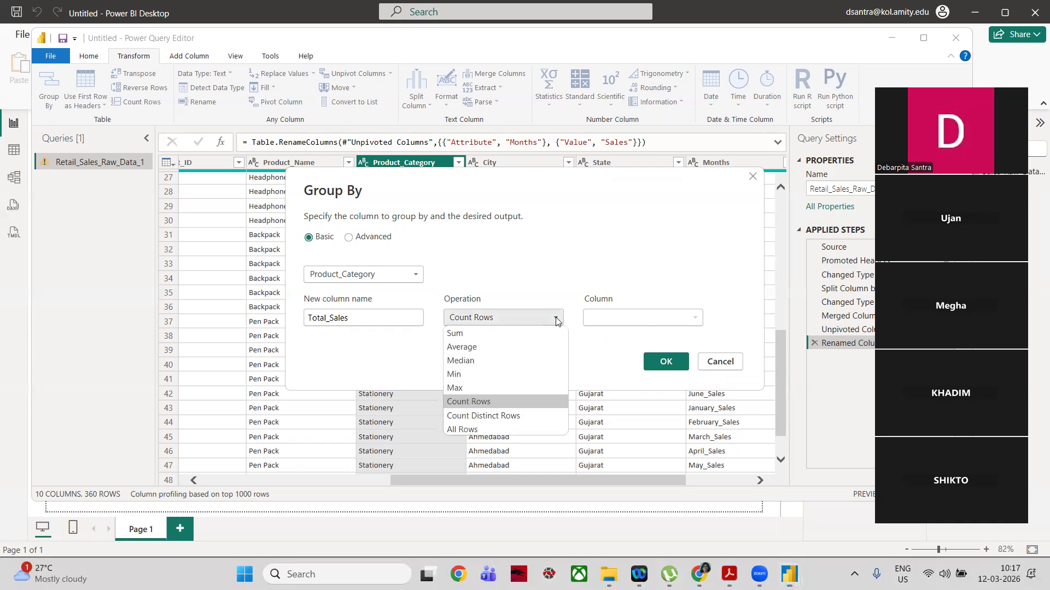
click(508, 335)
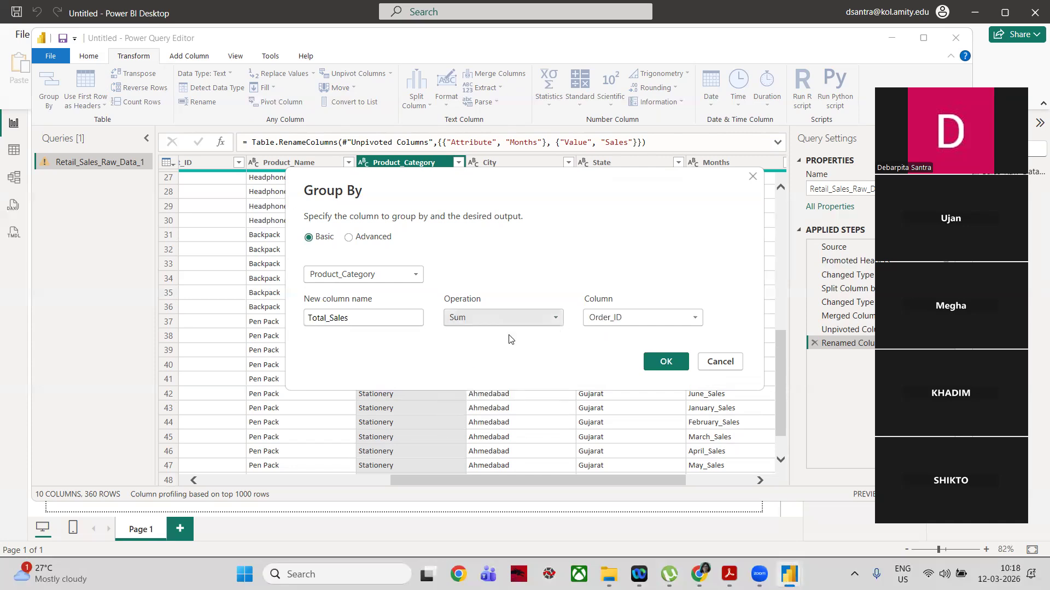
click(633, 318)
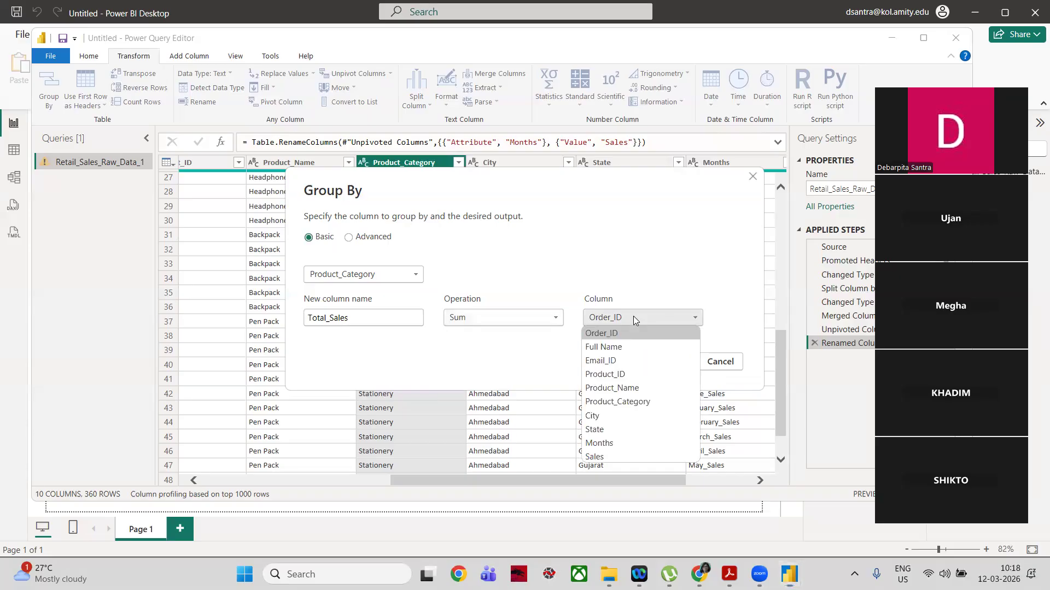
click(633, 459)
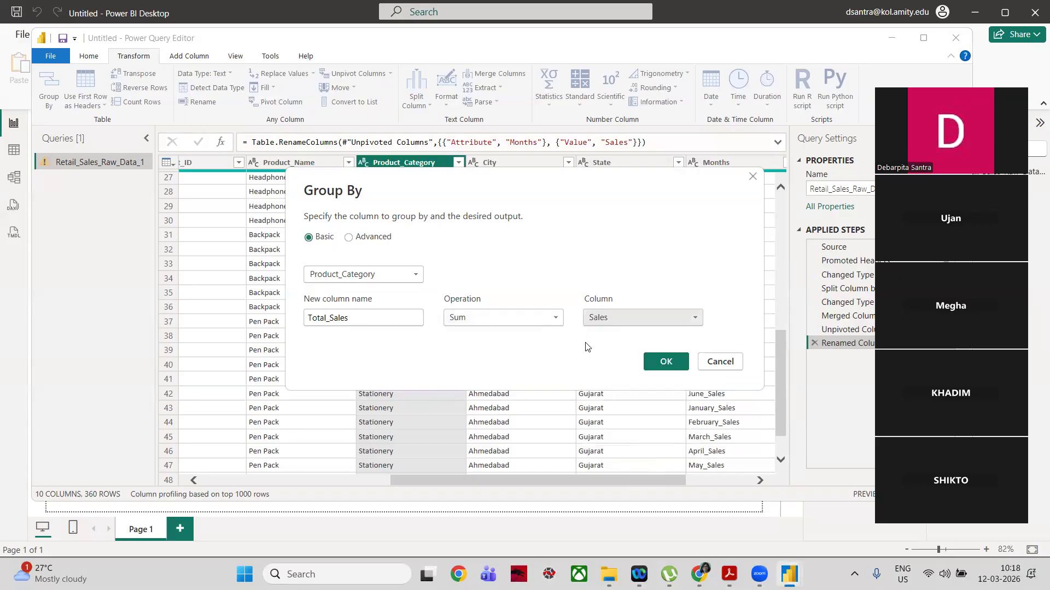
click(699, 317)
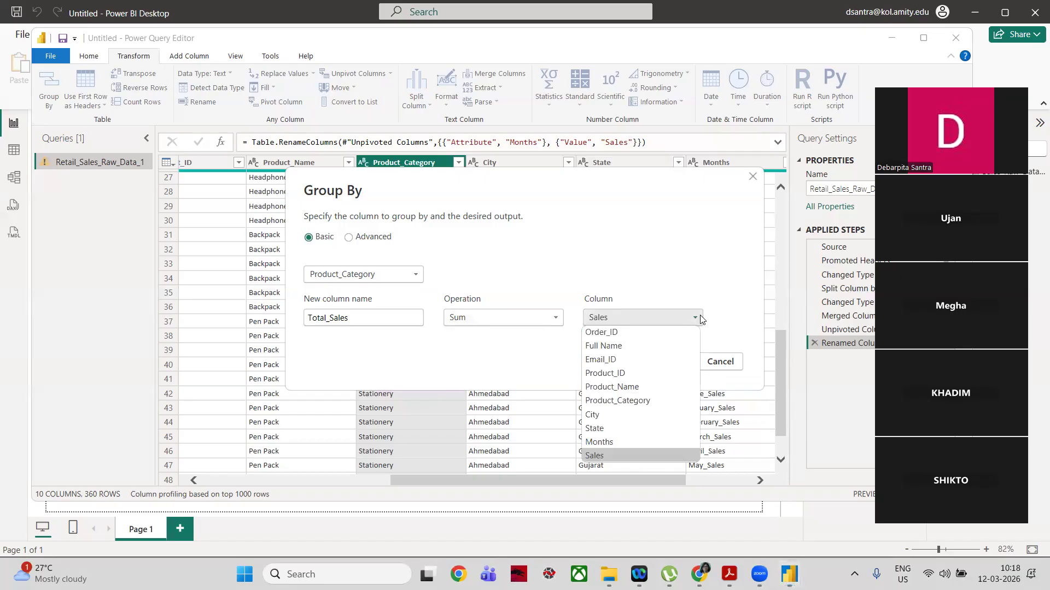
click(620, 454)
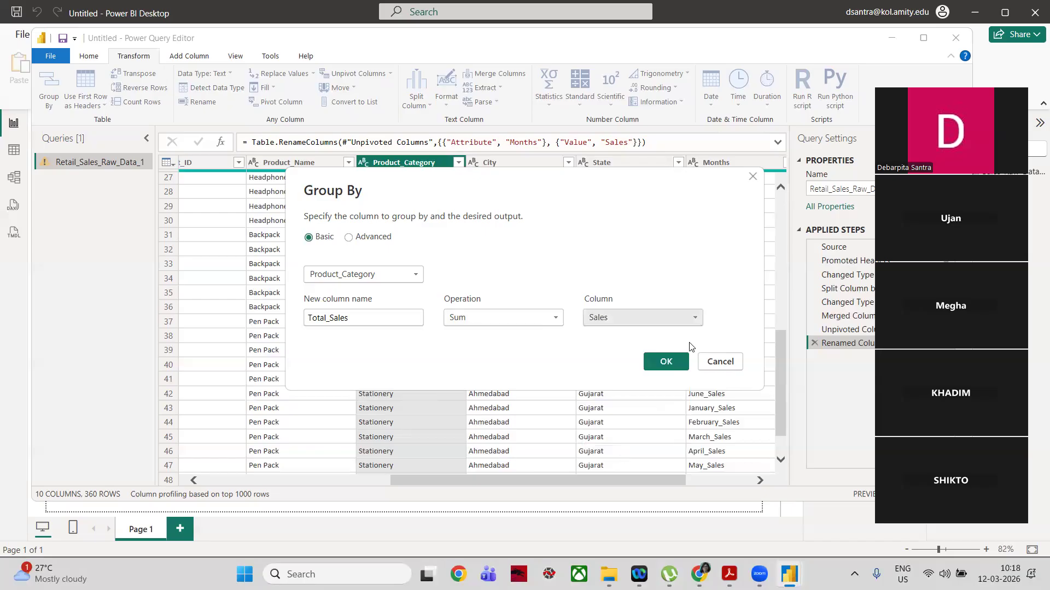
click(666, 362)
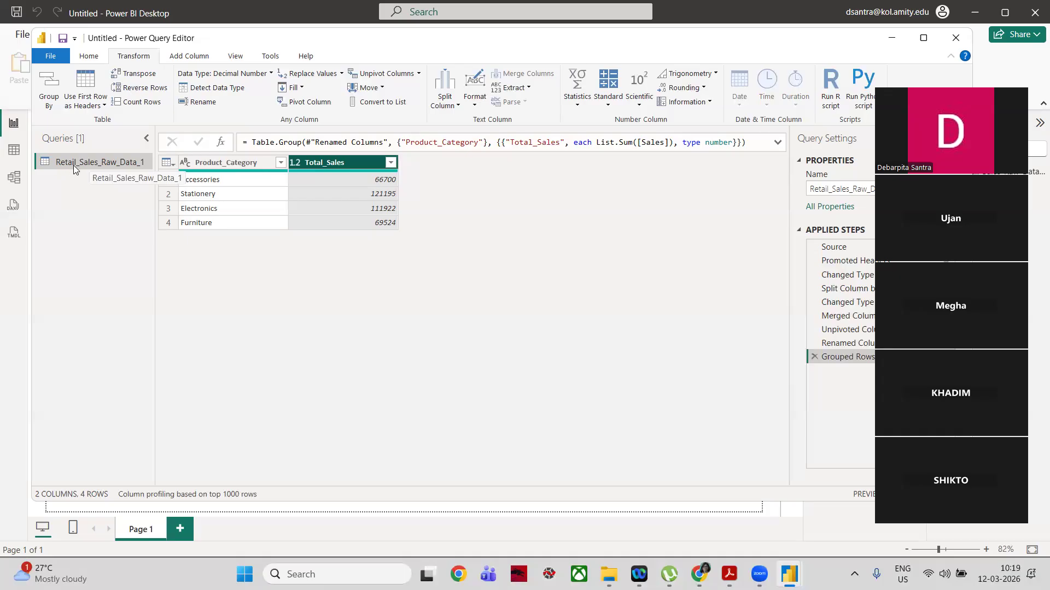
Step: Create a reference of the Retail_Sales_Raw_Data_1 query and rename the new query Category
right_click(120, 163)
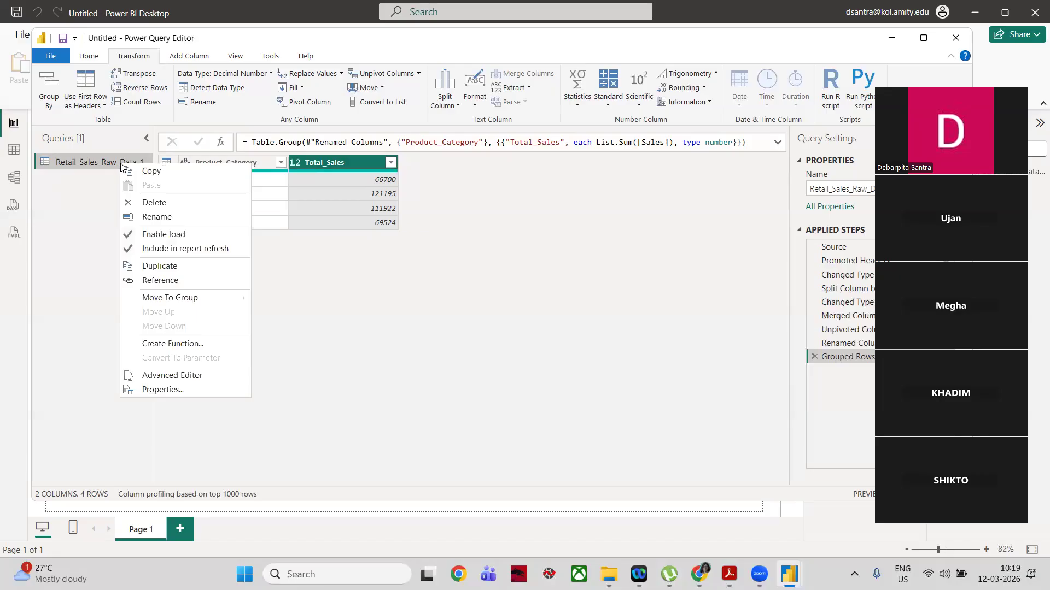
click(153, 282)
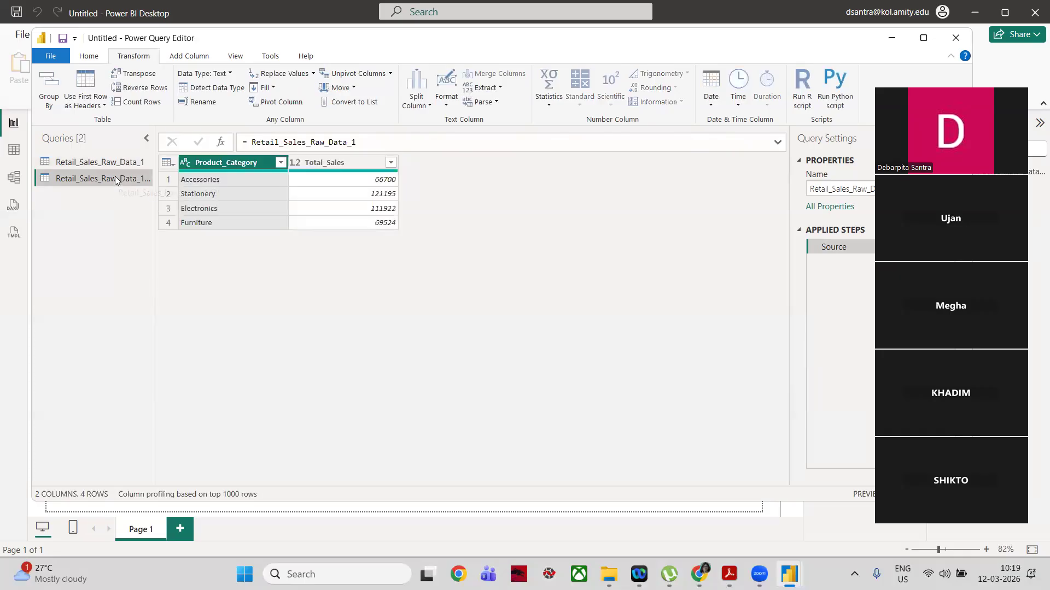
double_click(114, 176)
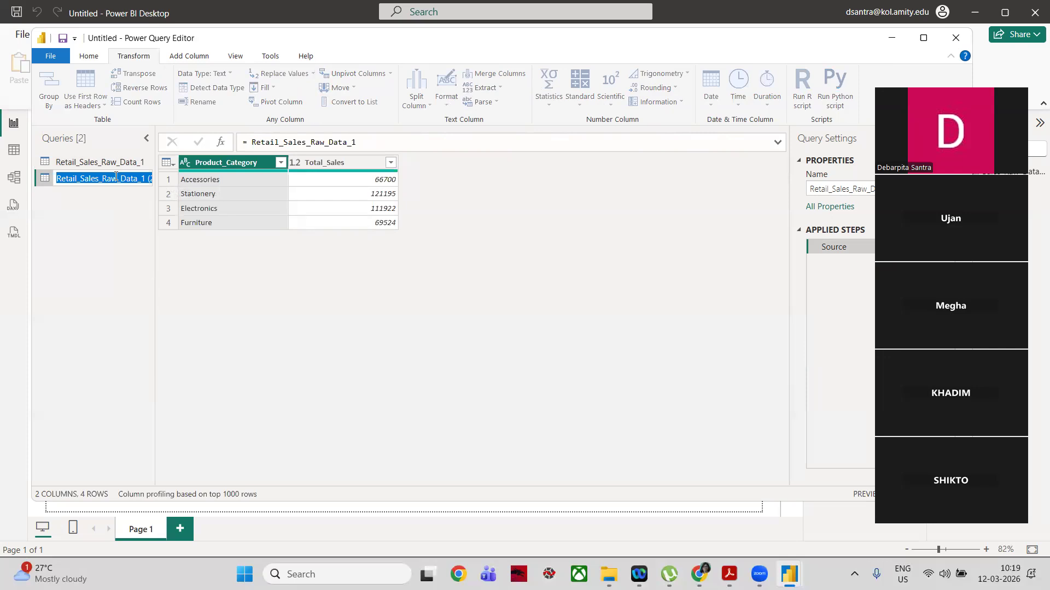
text(Ca)
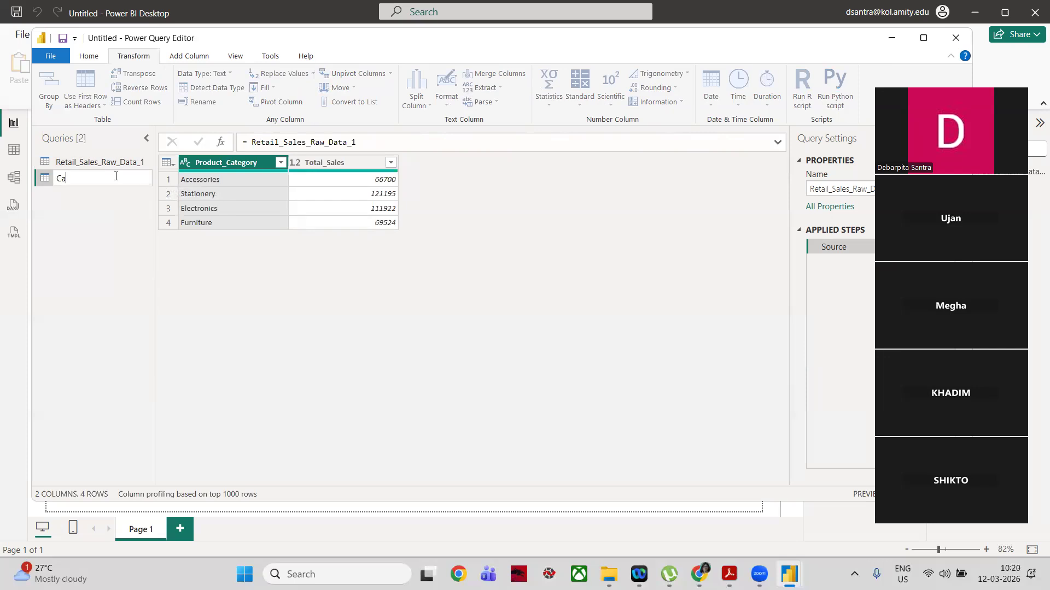
text(tegory)
key(Return)
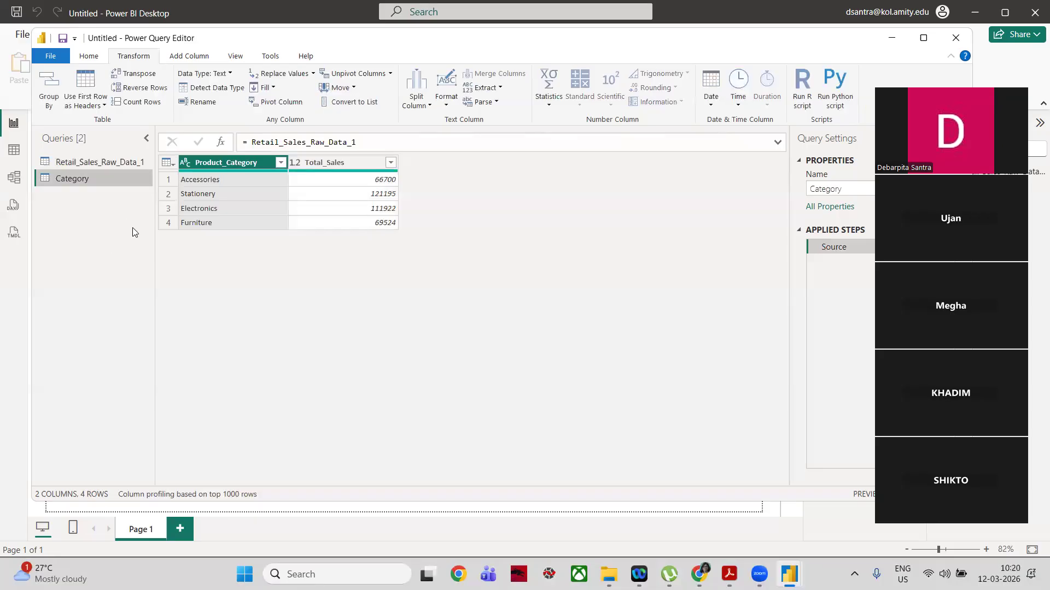
Step: Remove the Grouped Rows step from the Retail_Sales_Raw_Data_1 query and check its columns through Months and Sales
click(102, 160)
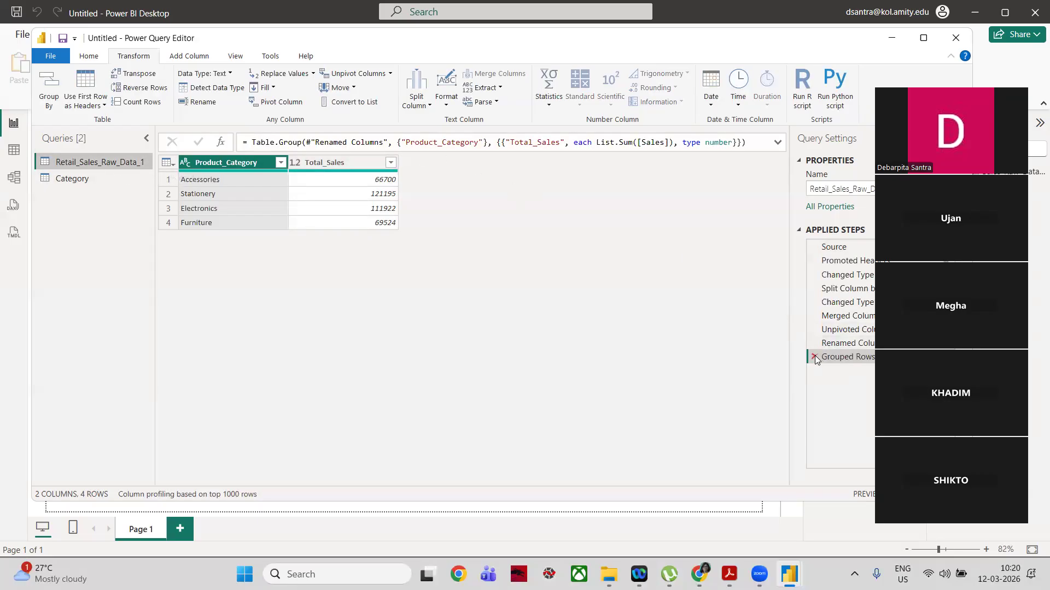
click(105, 177)
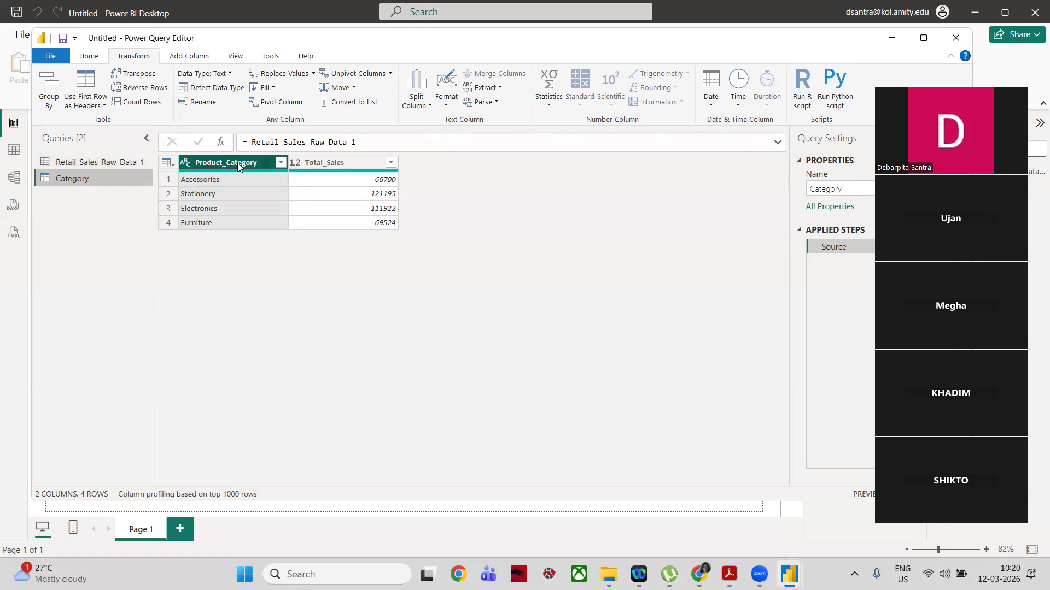
click(130, 166)
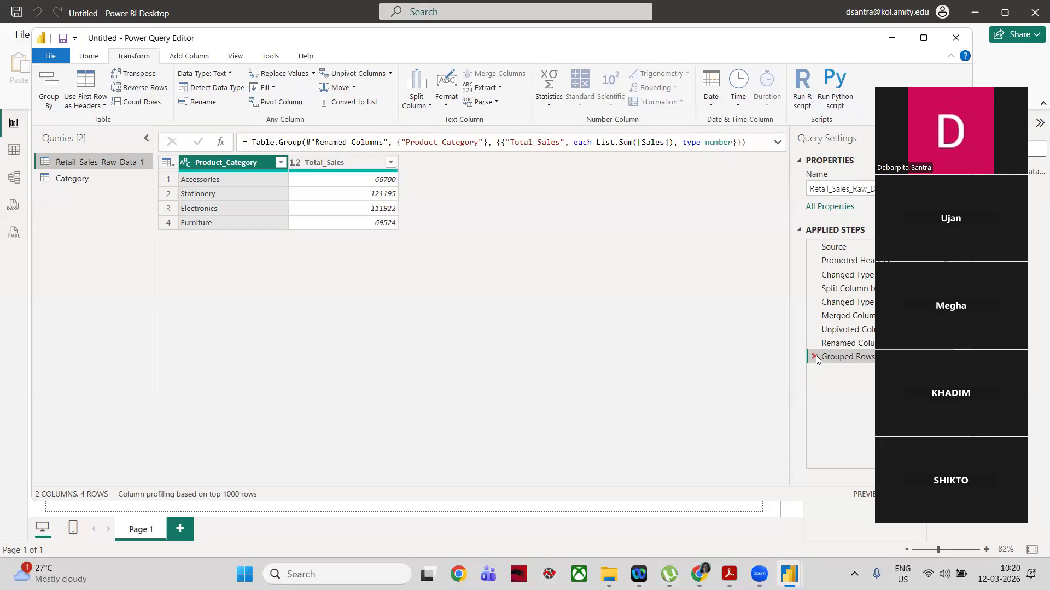
click(814, 357)
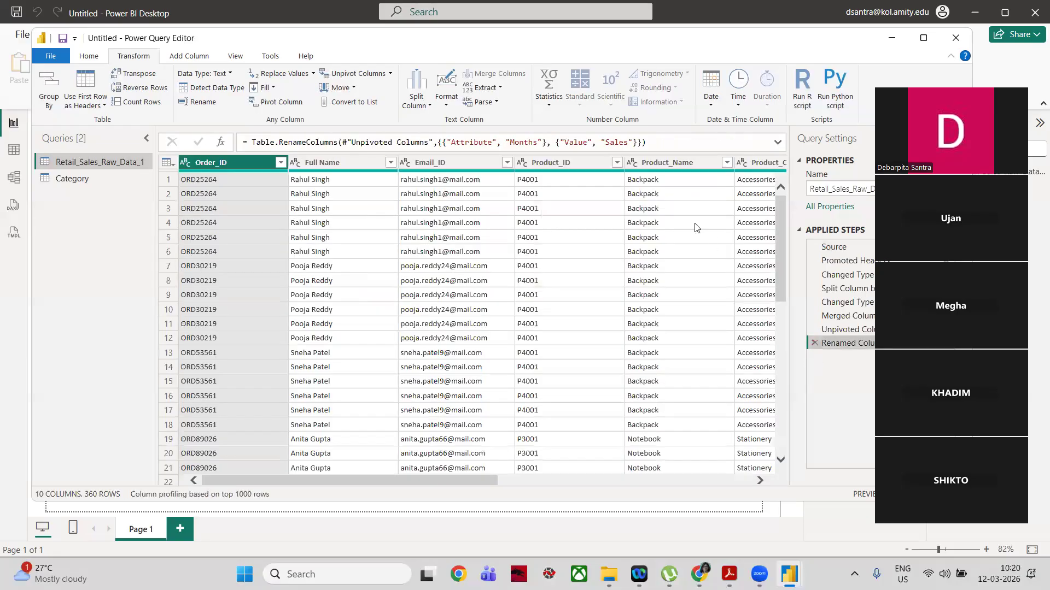
drag(350, 479, 611, 506)
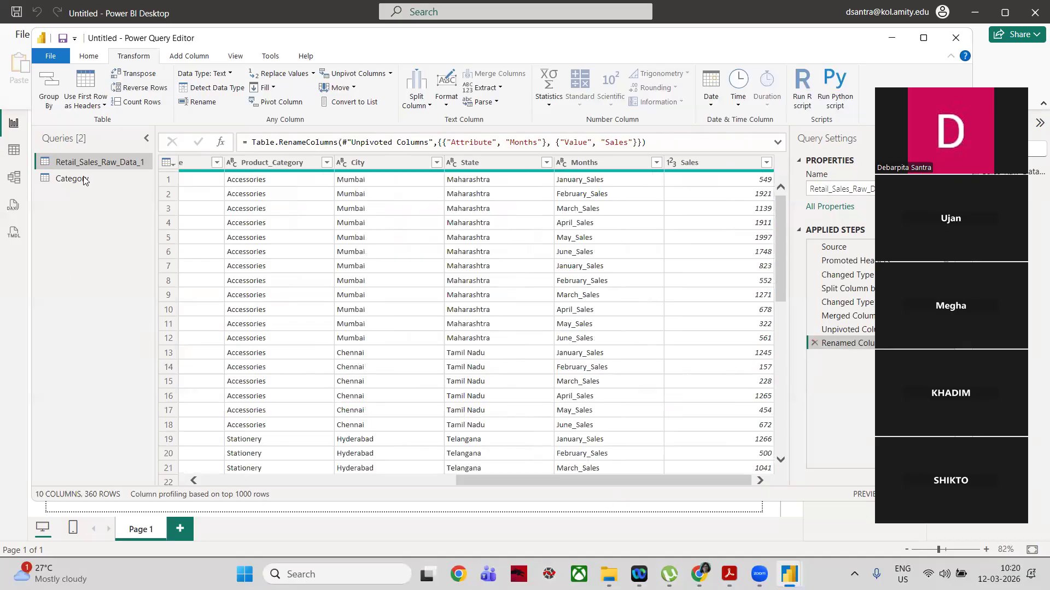
drag(79, 182, 80, 183)
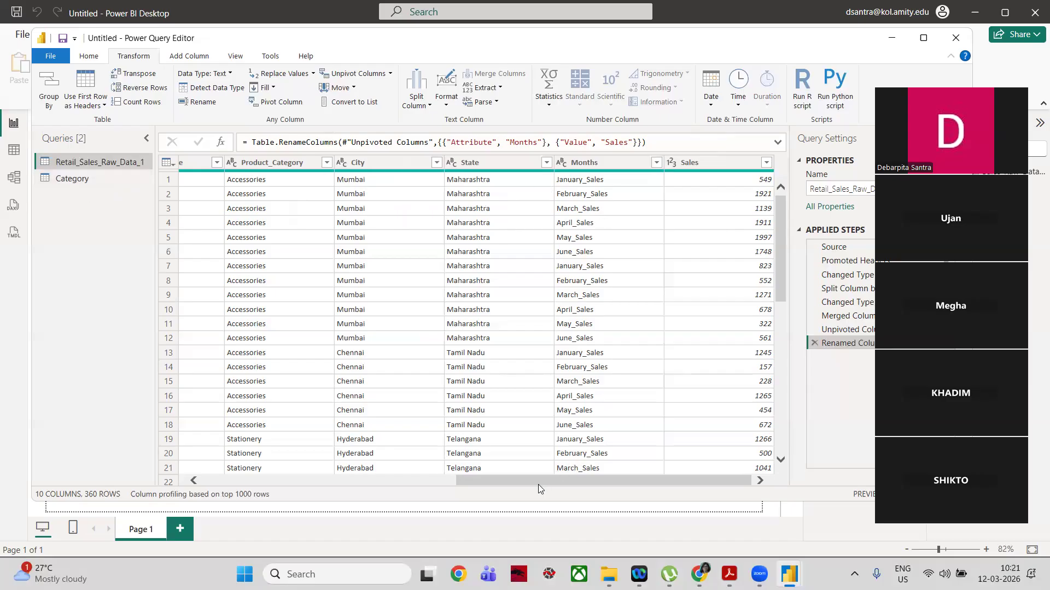
Step: Pivot the Months column with Sales as the values column and look through the resulting monthly columns
click(623, 164)
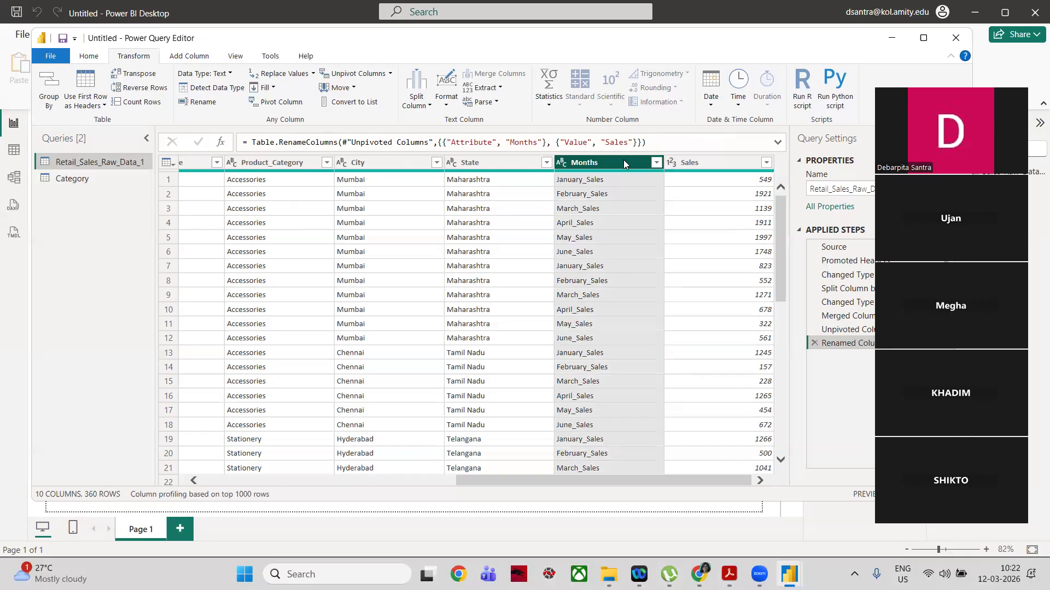
click(289, 103)
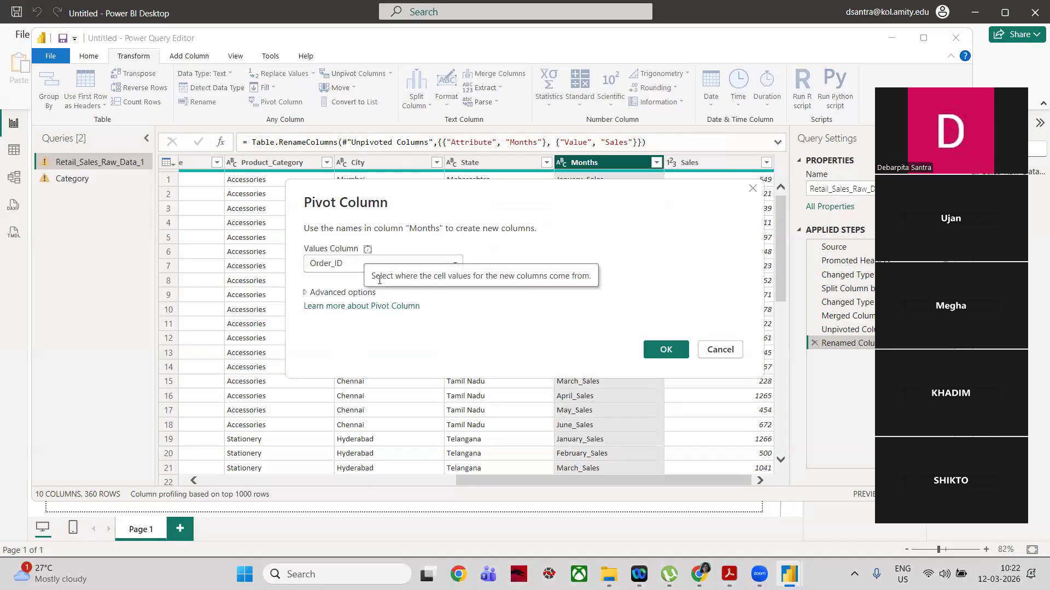
click(355, 266)
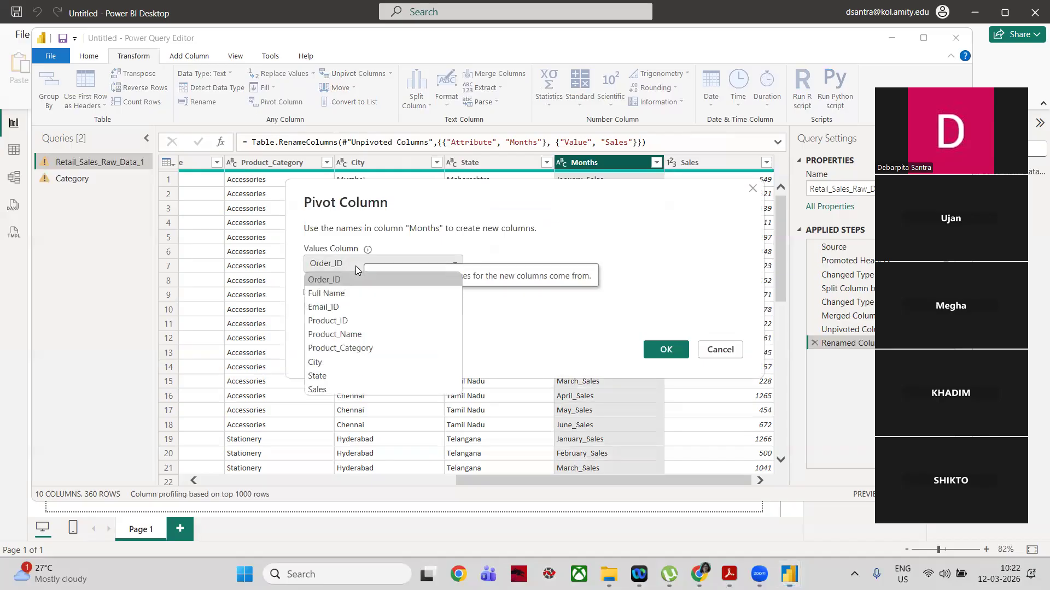
click(350, 389)
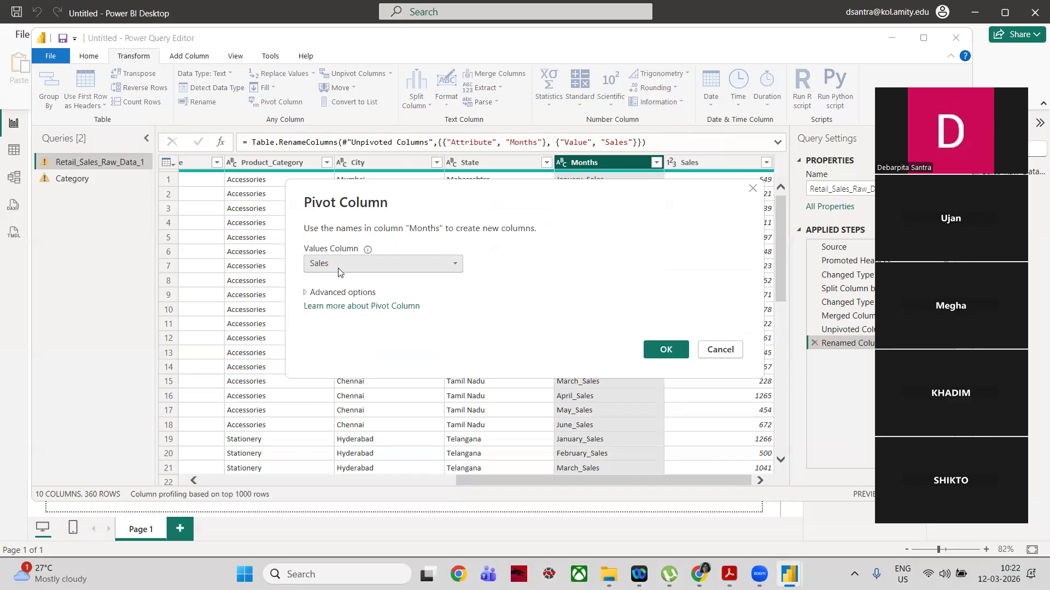
click(674, 353)
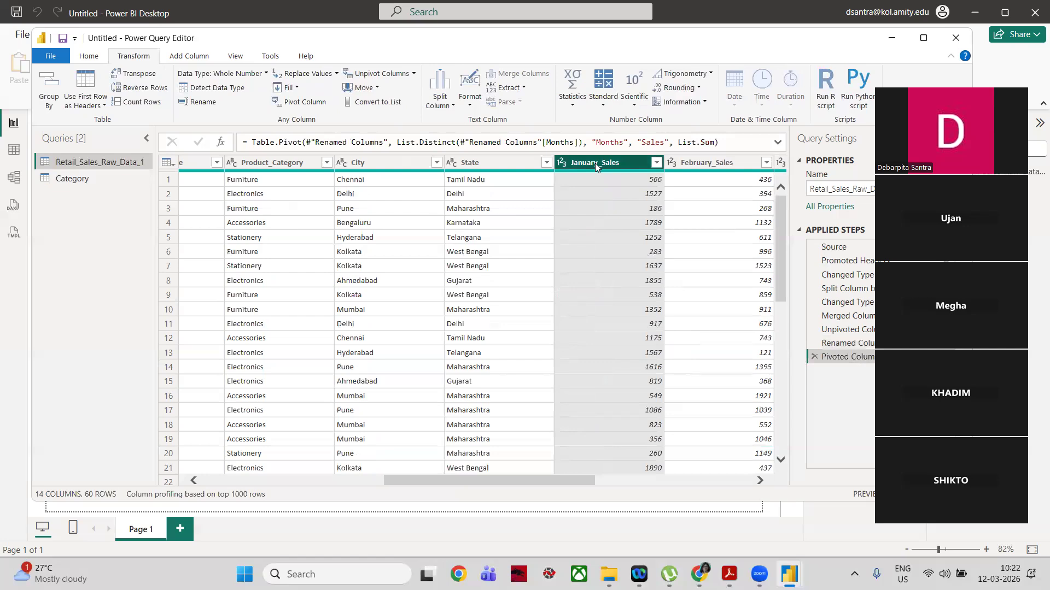
click(711, 164)
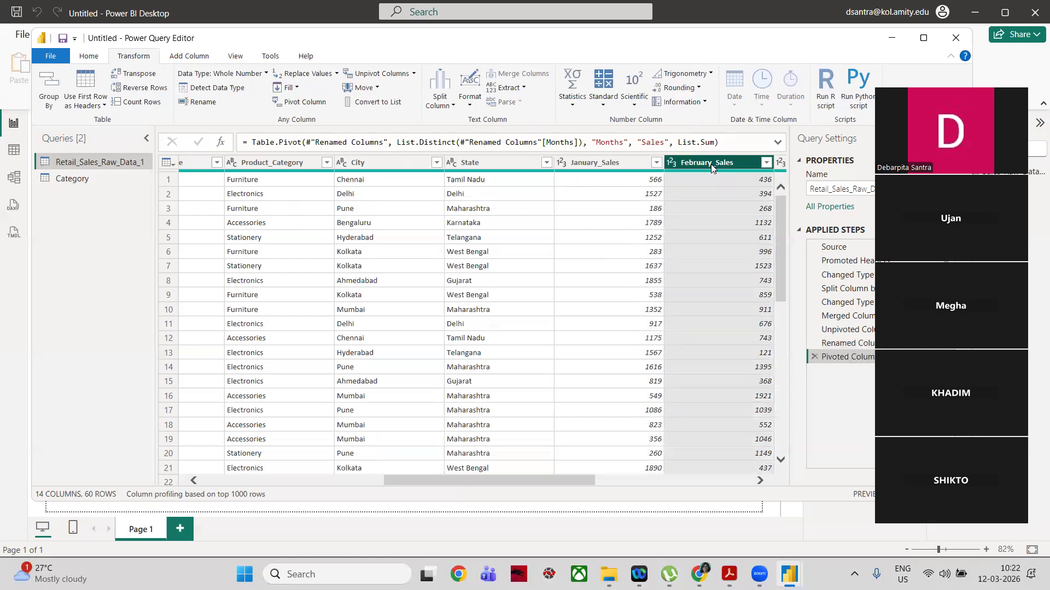
key(Right)
key(Right)
key(Right)
key(Right)
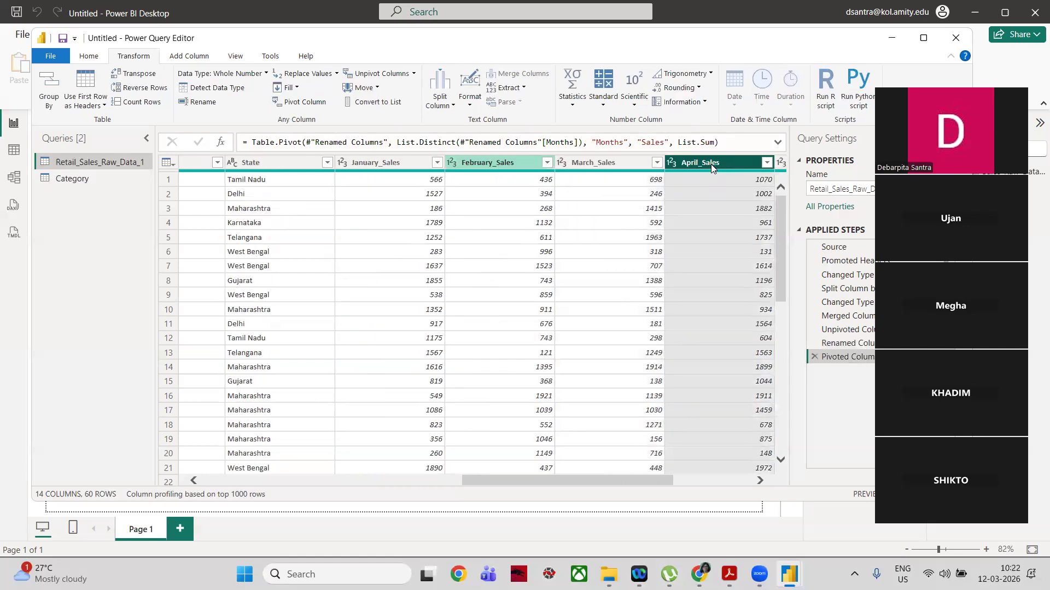